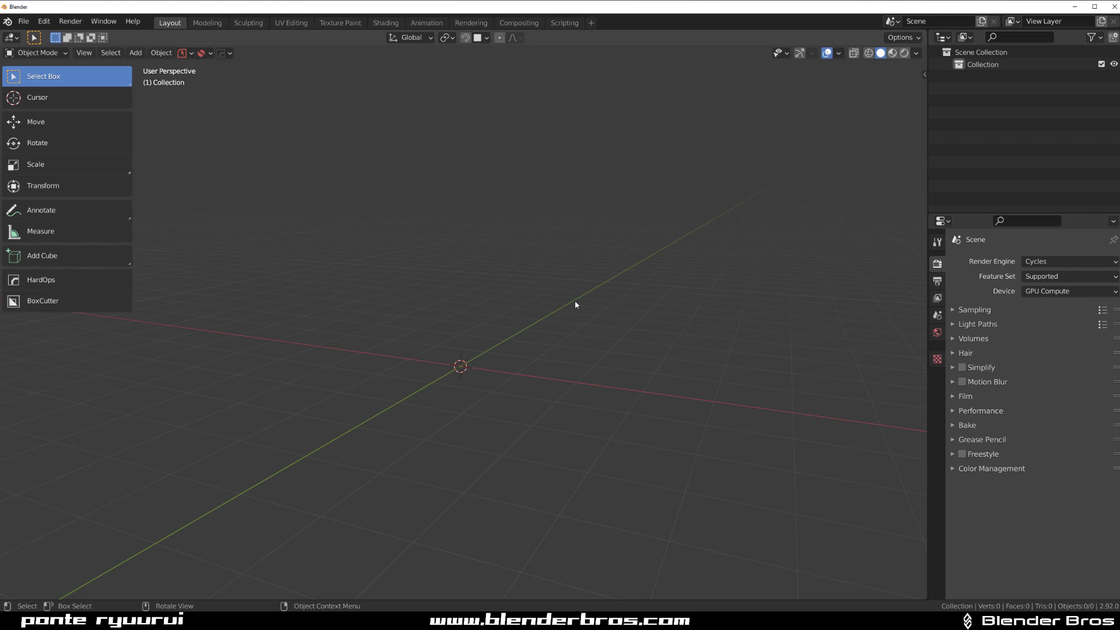
- Enable the on-screen display of keystrokes with the Screencast Keys add-on, then close its settings
key(shift+a)
key(Escape)
key(n)
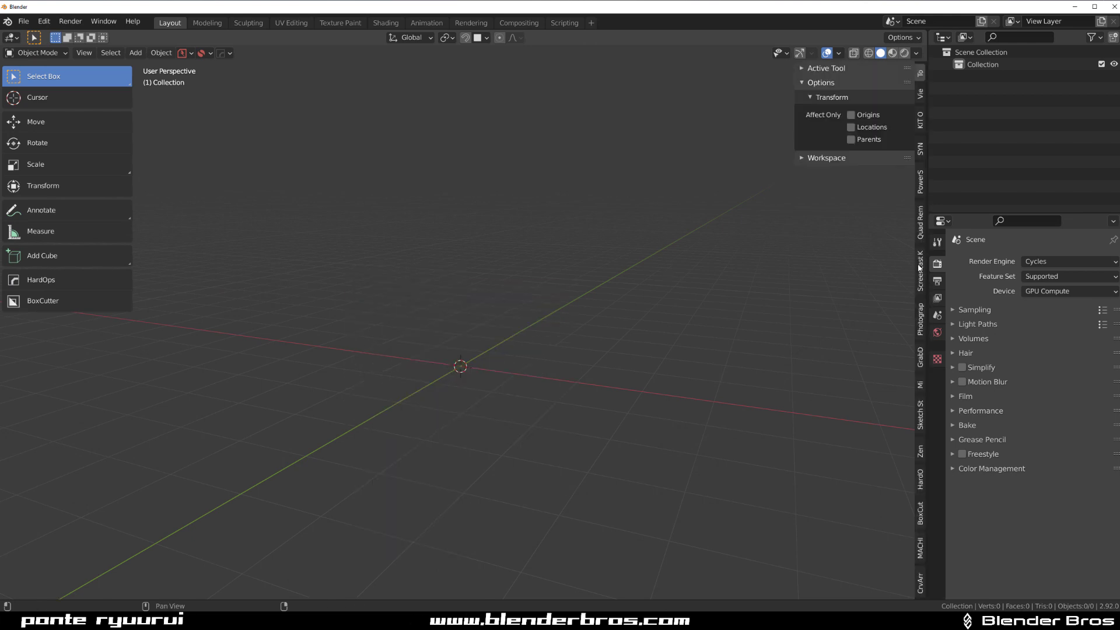
click(919, 267)
key(b)
key(n)
scroll(479, 280, up, 1)
shift+middle_drag(458, 305, 460, 301)
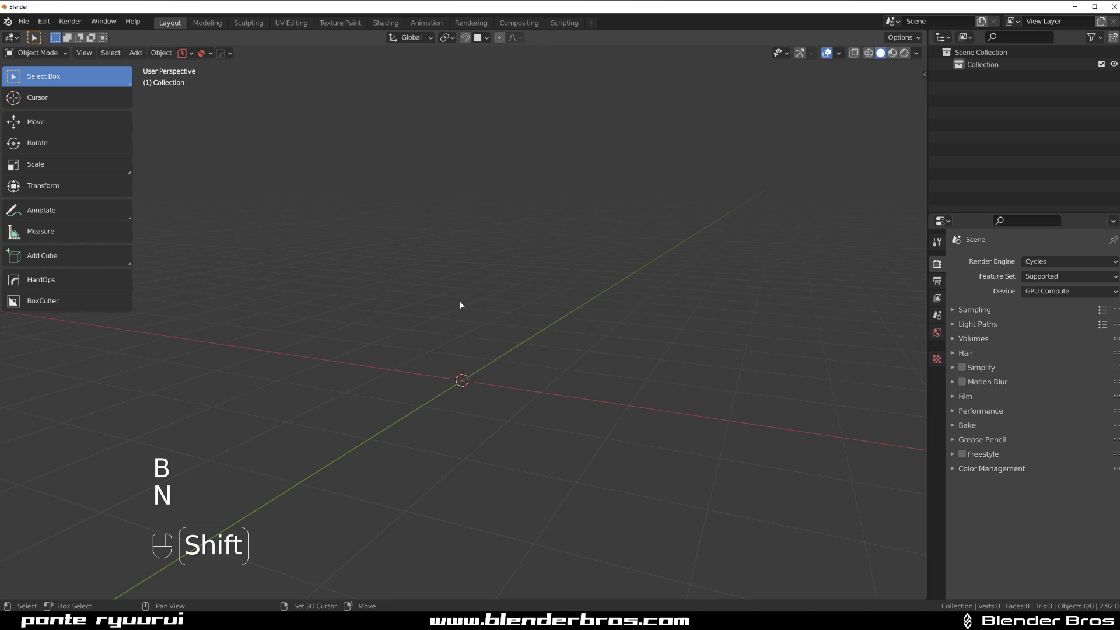
- Add a mesh cylinder at the origin and set its vertex count to 60
key(shift+a)
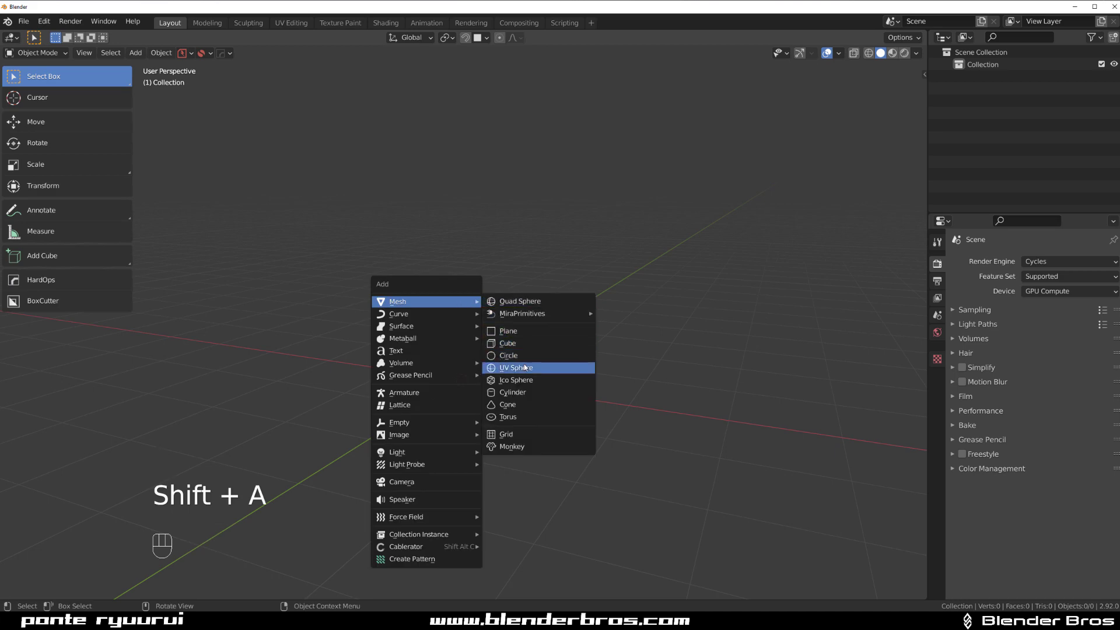
click(531, 391)
shift+middle_drag(418, 412, 419, 358)
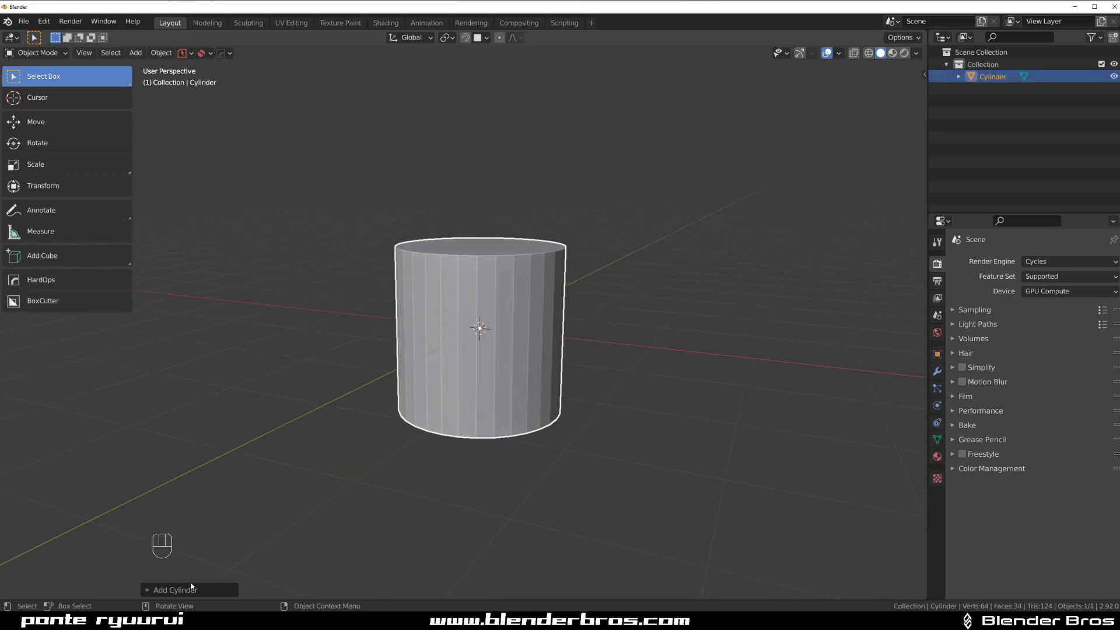
click(175, 589)
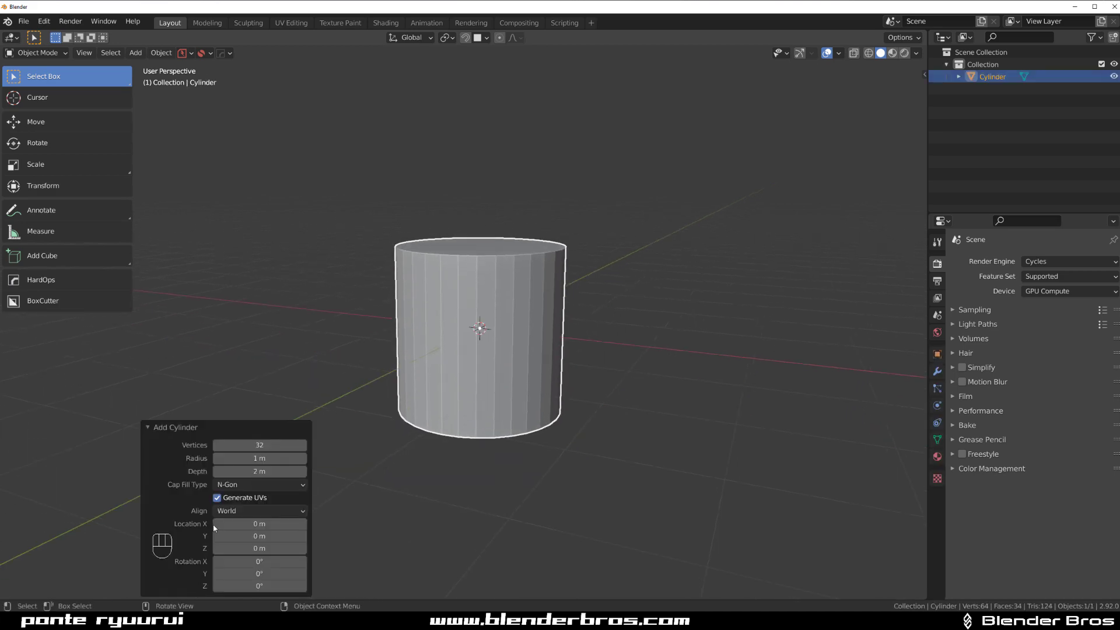
click(255, 444)
text(60)
key(Return)
- Bevel the cylinder's top rim by about 0.23 m with one segment and return to Object Mode
middle_drag(545, 307, 607, 291)
key(Tab)
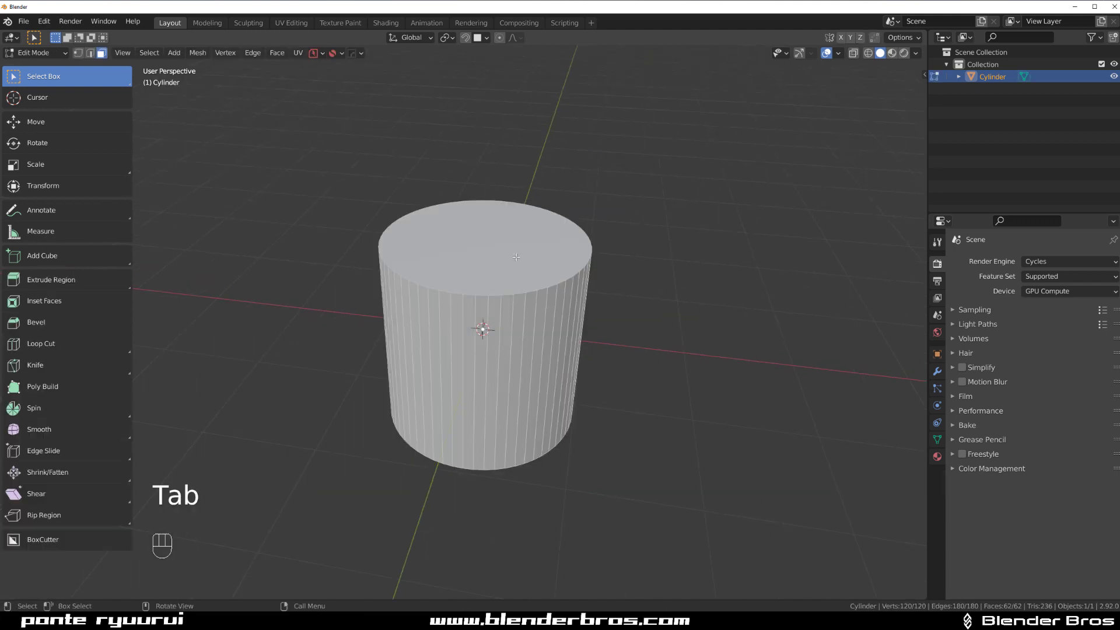
key(ctrl+b)
click(639, 280)
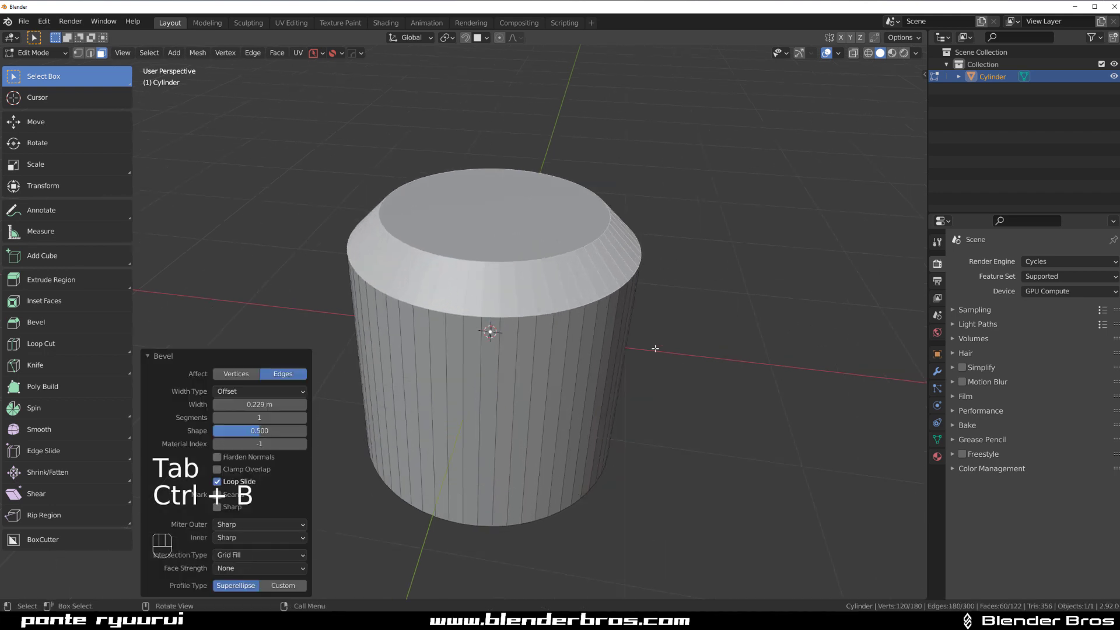
key(Tab)
- Scale the cylinder along Z to about 0.75
middle_drag(639, 280, 492, 323)
key(s)
key(z)
click(677, 289)
- Sharpen the cylinder with HardOps and add a Weighted Normal modifier with Keep Sharp
key(q)
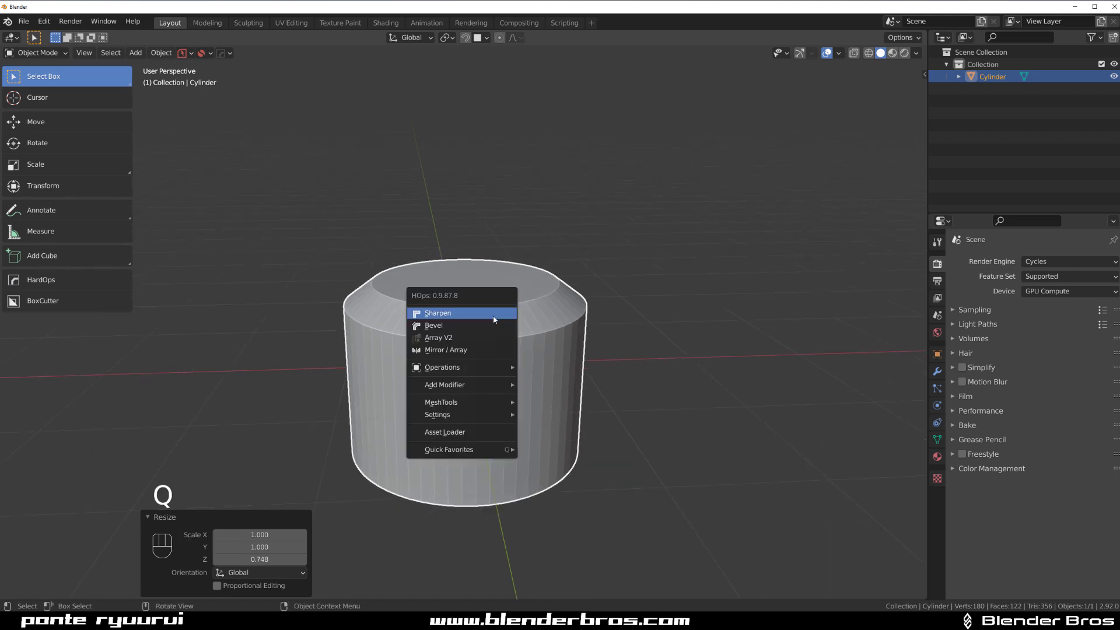
click(494, 318)
key(q)
alt+click(485, 312)
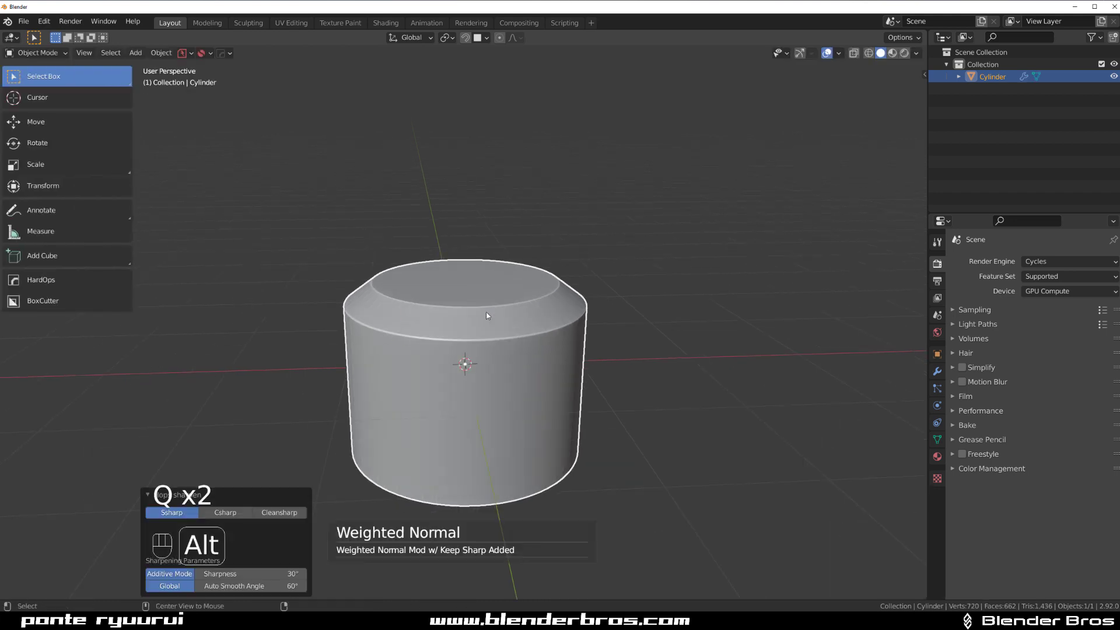
- Extract the cylinder's top face as a separate thick plate and apply its modifiers with a Csharp sharpen
key(Tab)
click(482, 295)
key(q)
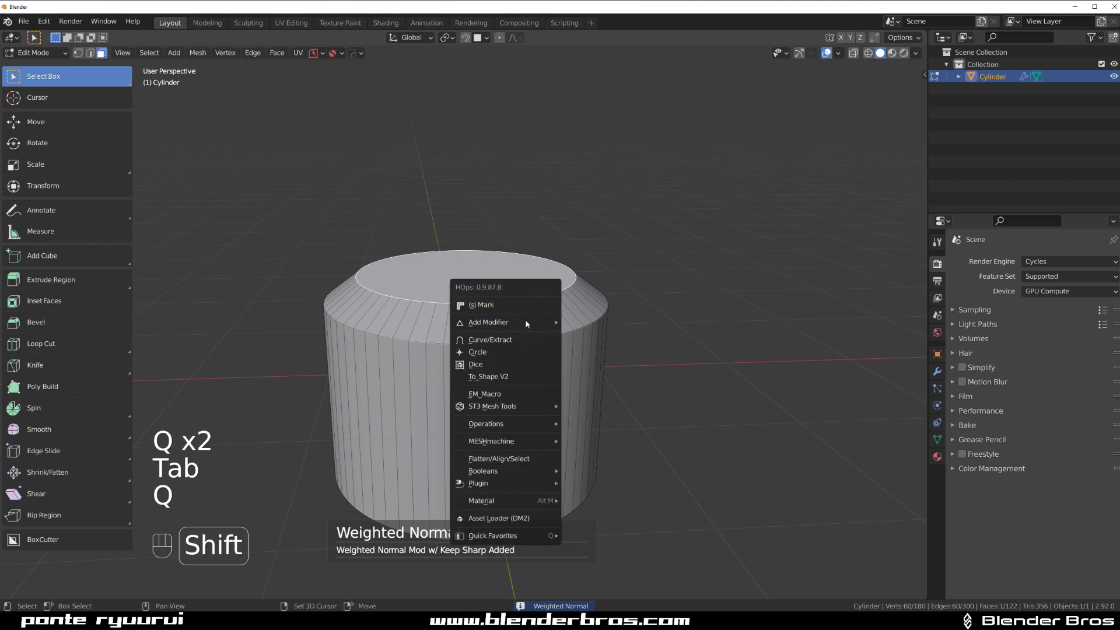
shift+click(522, 340)
key(q)
ctrl+click(582, 302)
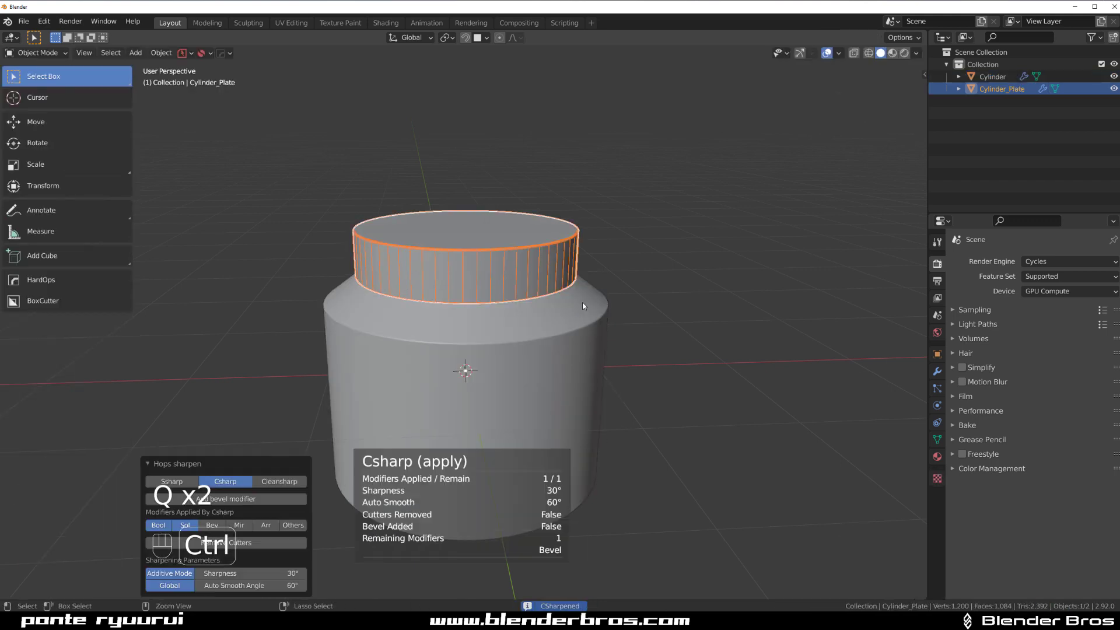
- Set the plate's origin to its geometry and scale it up to about 1.2 so it nearly matches the body's width
key(shift+s)
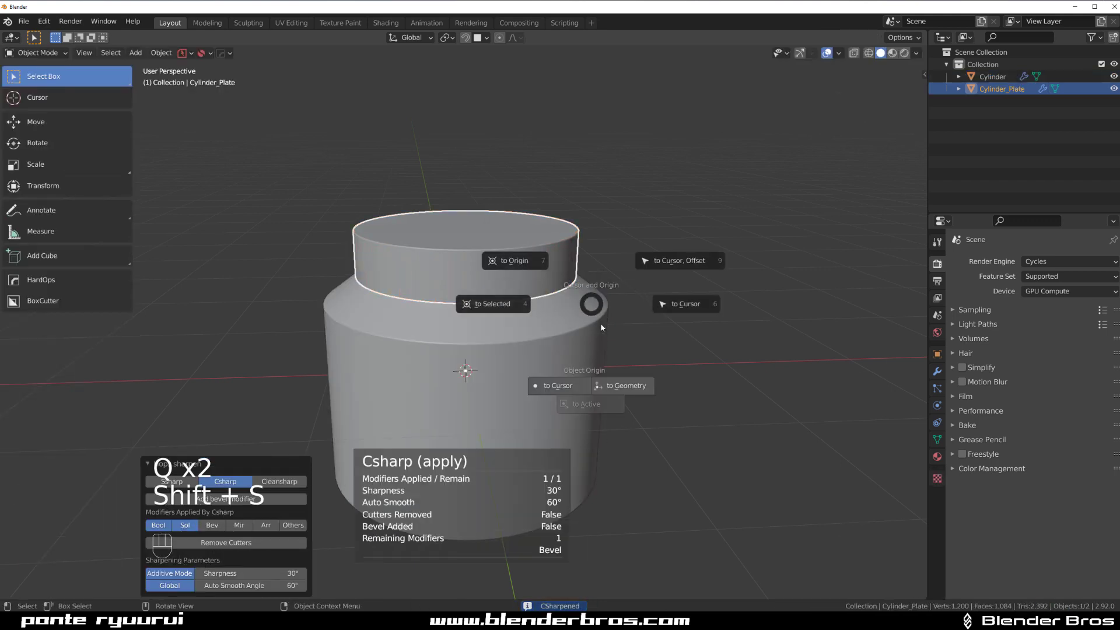
click(621, 387)
key(s)
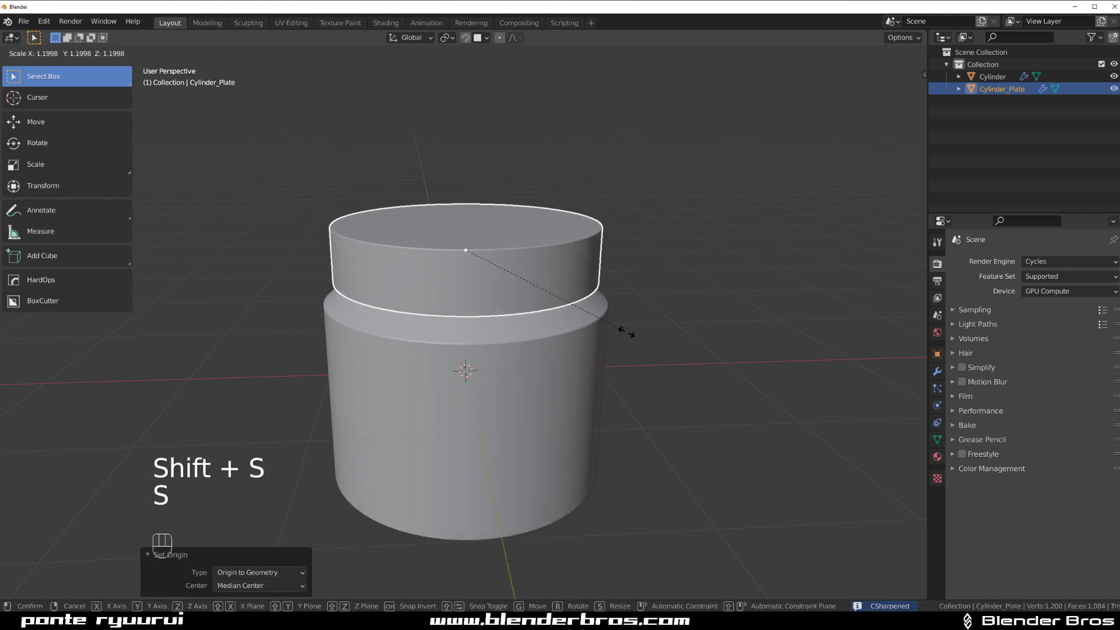
click(621, 310)
- Inset the underside face of the plate by about 0.08 m and extrude it inward to form a recess
scroll(572, 277, up, 2)
key(Tab)
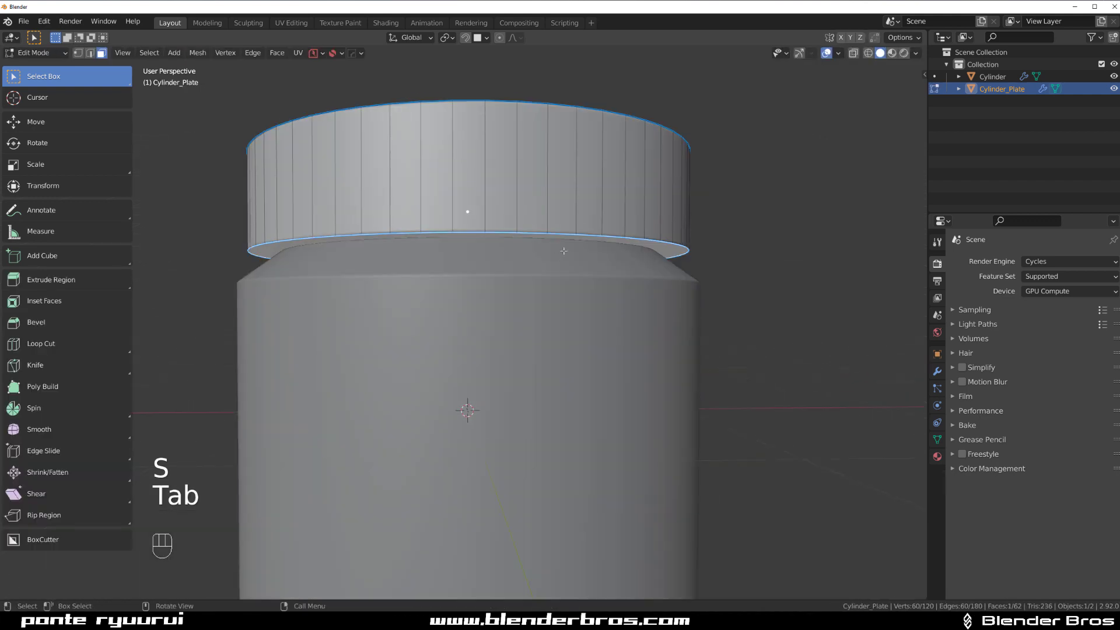
scroll(574, 230, up, 2)
scroll(575, 230, down, 2)
key(i)
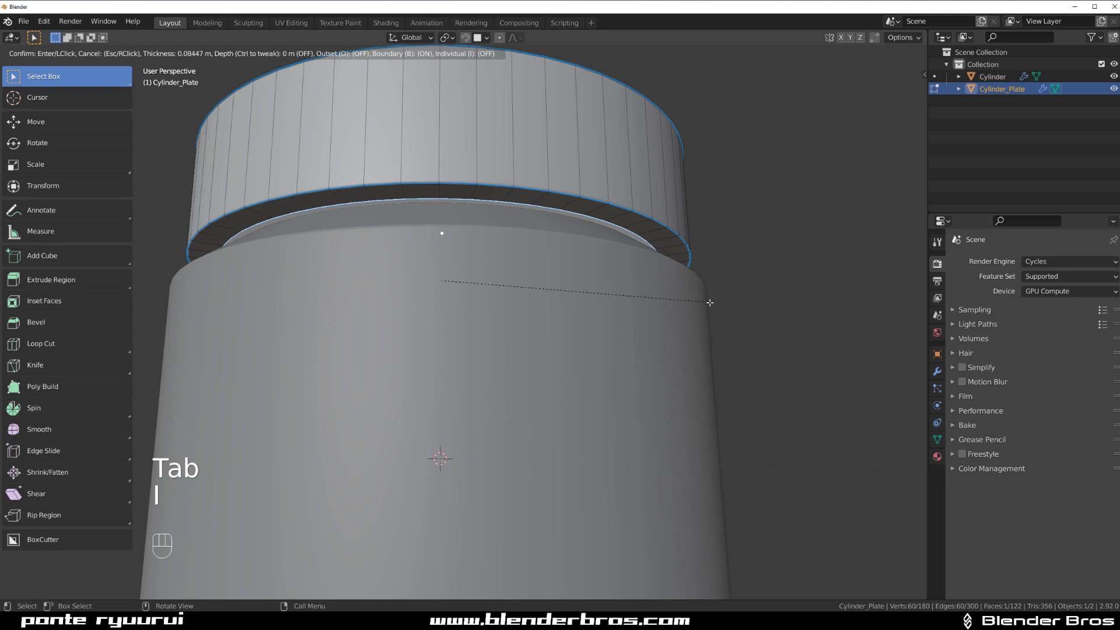
shift+click(704, 302)
key(e)
click(700, 295)
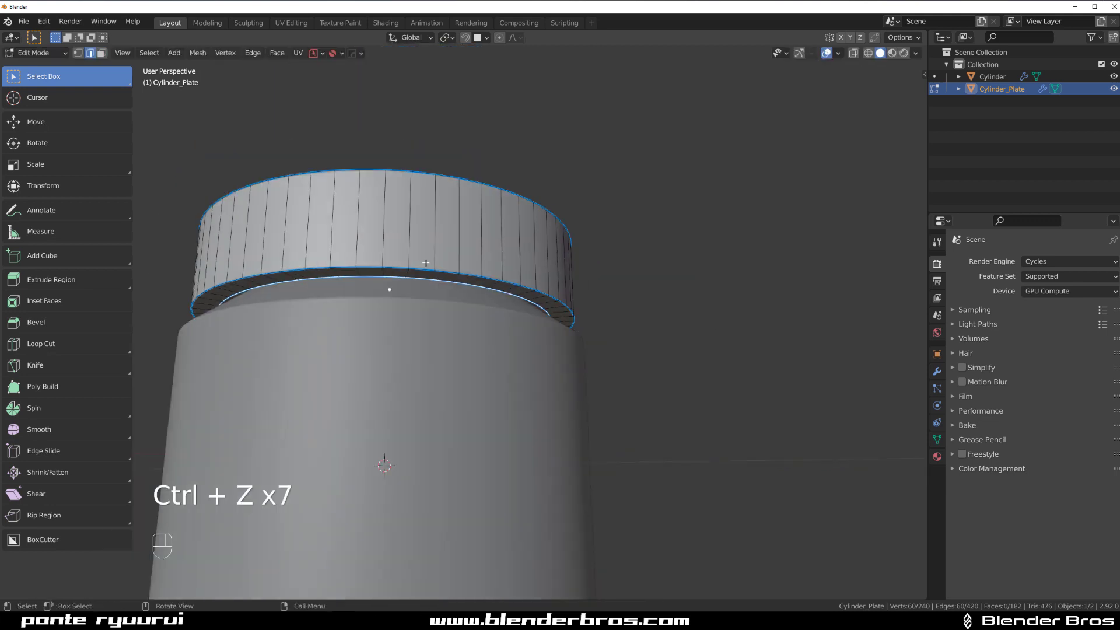
- Try to bevel the cap's lower outer edge loop and inner recess loop together, and undo the bevel
alt+click(432, 232)
key(ctrl+b)
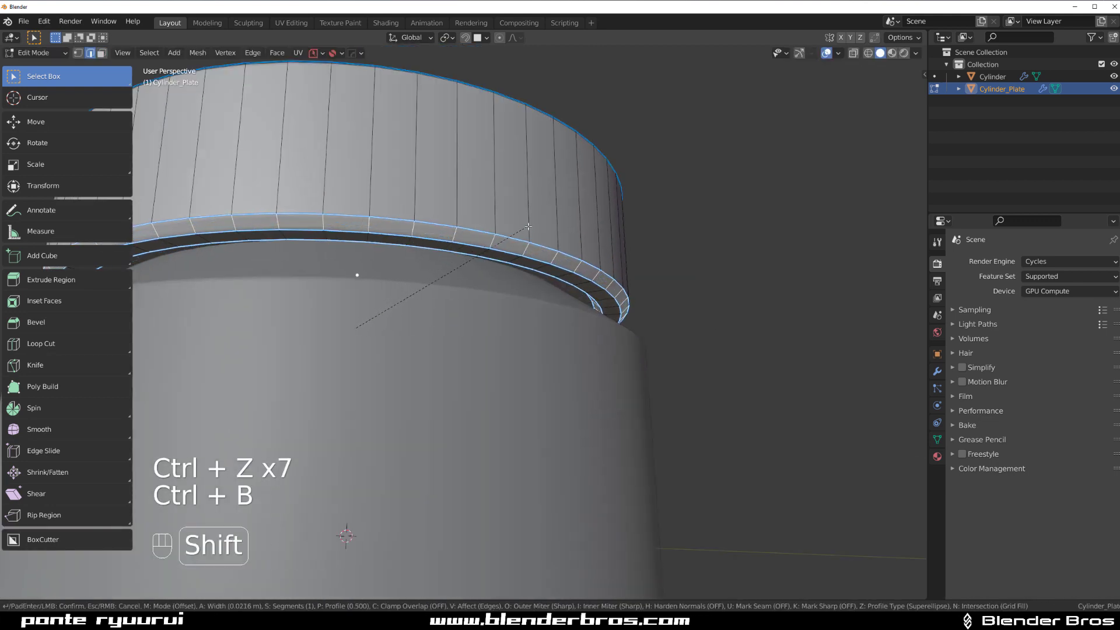
shift+click(464, 266)
scroll(467, 268, down, 1)
key(ctrl+z)
- Bevel the inner recess edge on the cap's underside by about 0.025 m with one segment
scroll(449, 251, up, 2)
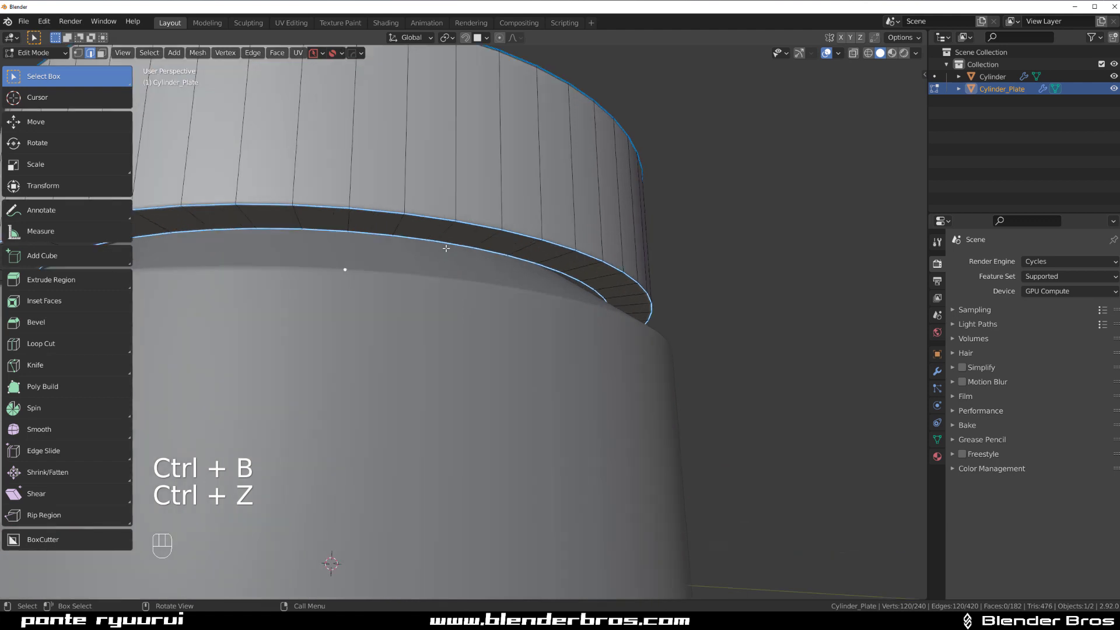
key(ctrl+b)
shift+click(601, 211)
- Bevel the cap's lower outer edge loop by about 0.012 m with one segment
alt+click(526, 236)
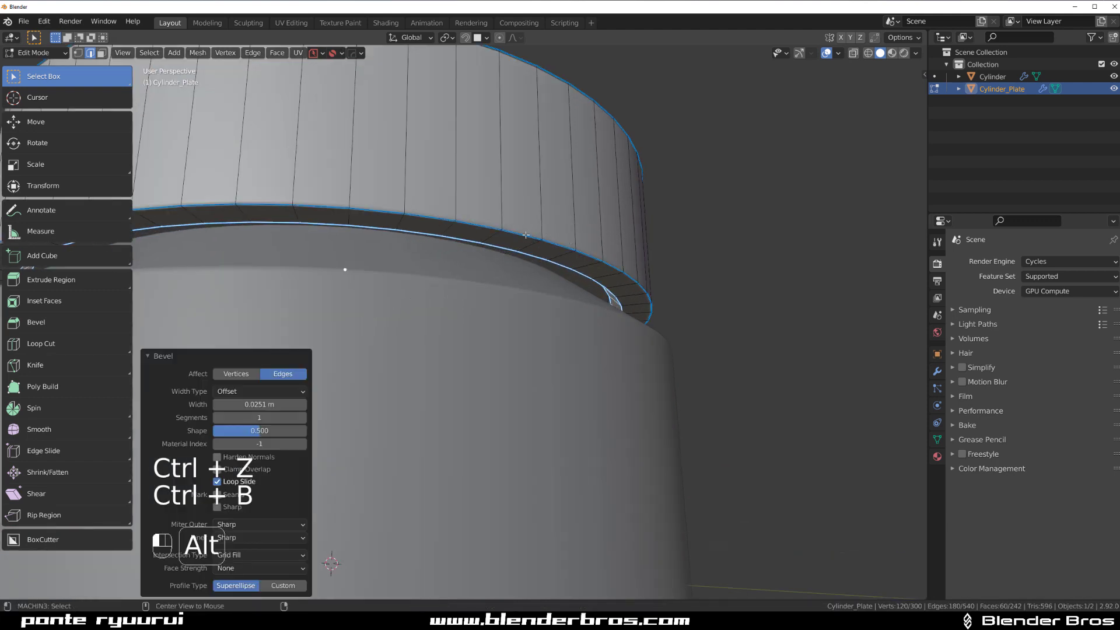
key(ctrl+shift+b)
right_click(531, 233)
key(ctrl+b)
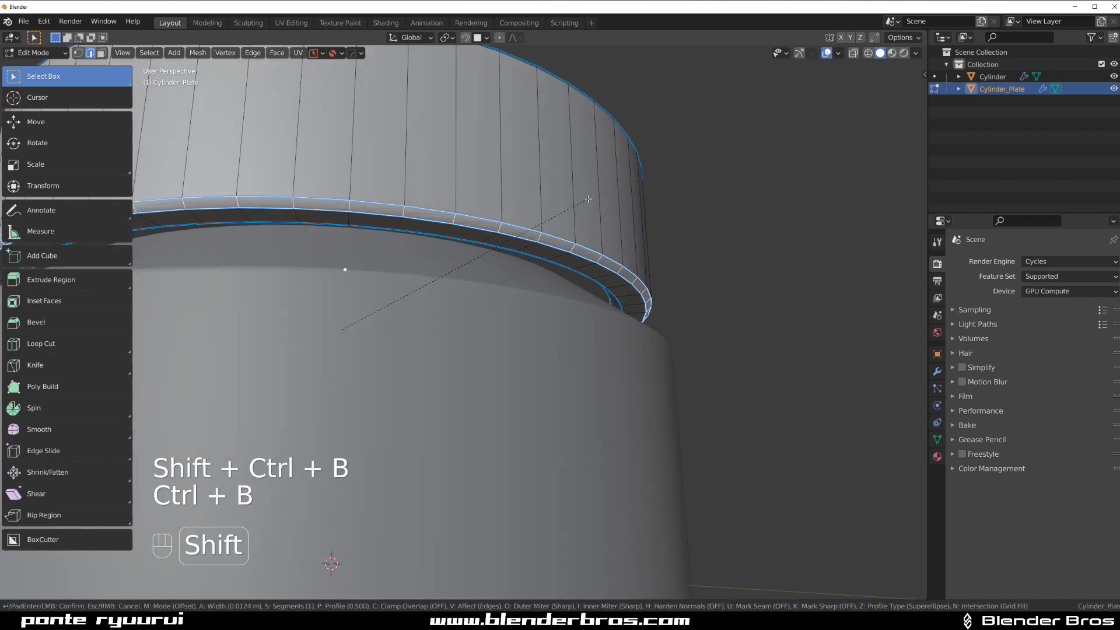
shift+click(590, 198)
- Bevel the cap's top outer edge loop into a wide chamfer and return to Object Mode
scroll(556, 164, down, 2)
middle_drag(555, 164, 489, 261)
alt+click(509, 295)
key(ctrl+b)
click(546, 264)
key(Tab)
scroll(461, 250, down, 3)
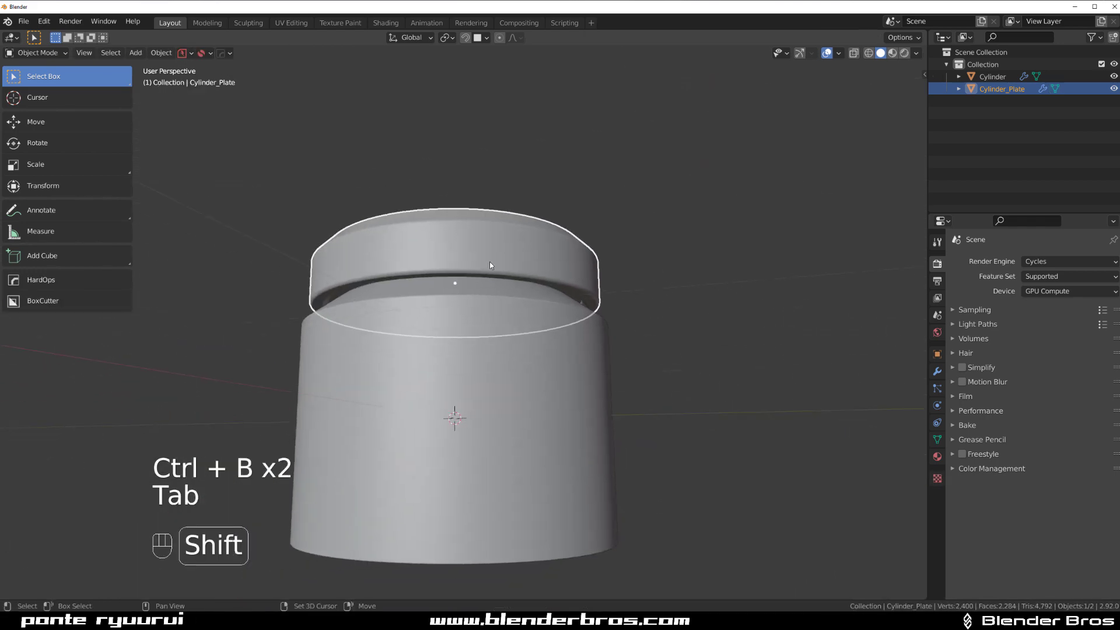
- Select the cylinder body below the cap and open its mesh in Edit Mode
scroll(488, 275, up, 4)
click(503, 255)
key(Tab)
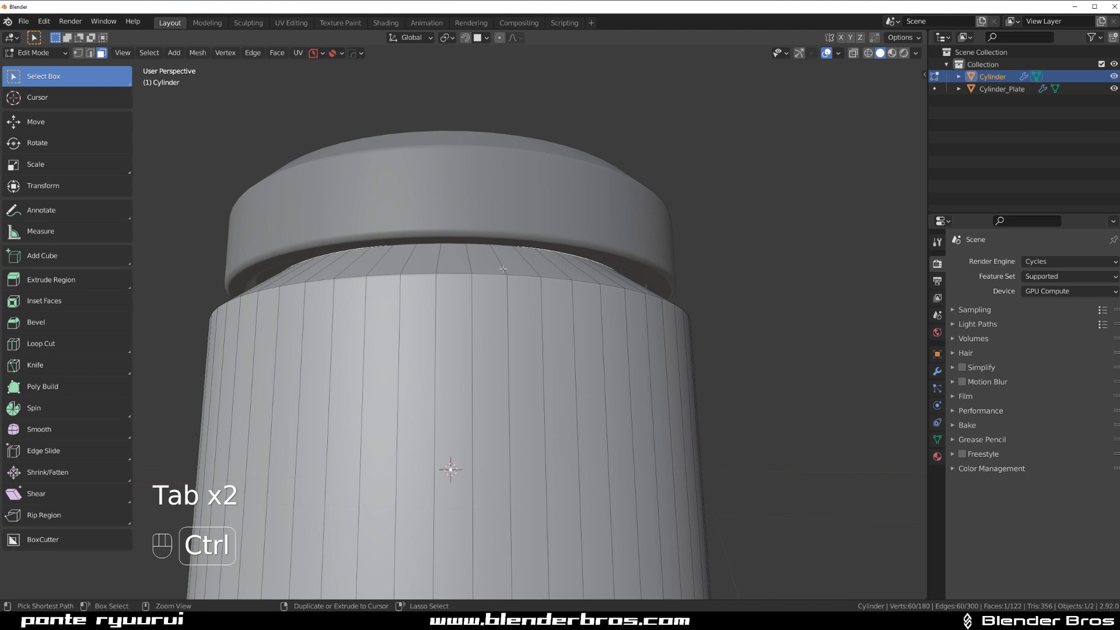
- Try a loop cut near the shoulder of the cylinder body and undo it
key(ctrl+r)
click(510, 275)
right_click(513, 276)
key(ctrl+z)
key(ctrl+x)
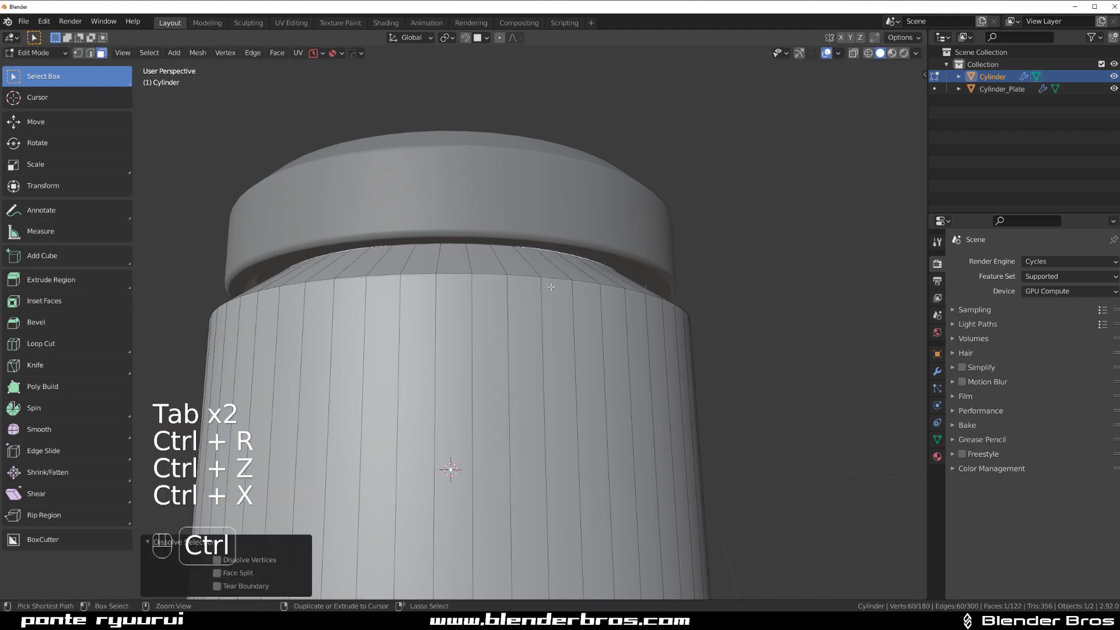
- Add a loop cut around the body's sloped shoulder, slid up close beneath the cap
key(ctrl+r)
click(501, 262)
click(503, 257)
scroll(508, 251, up, 2)
middle_drag(517, 235, 524, 250)
- Extract the narrow face loop at the top of the shoulder as a separate plate ring with thickness
key(Tab)
alt+click(531, 278)
scroll(532, 279, down, 3)
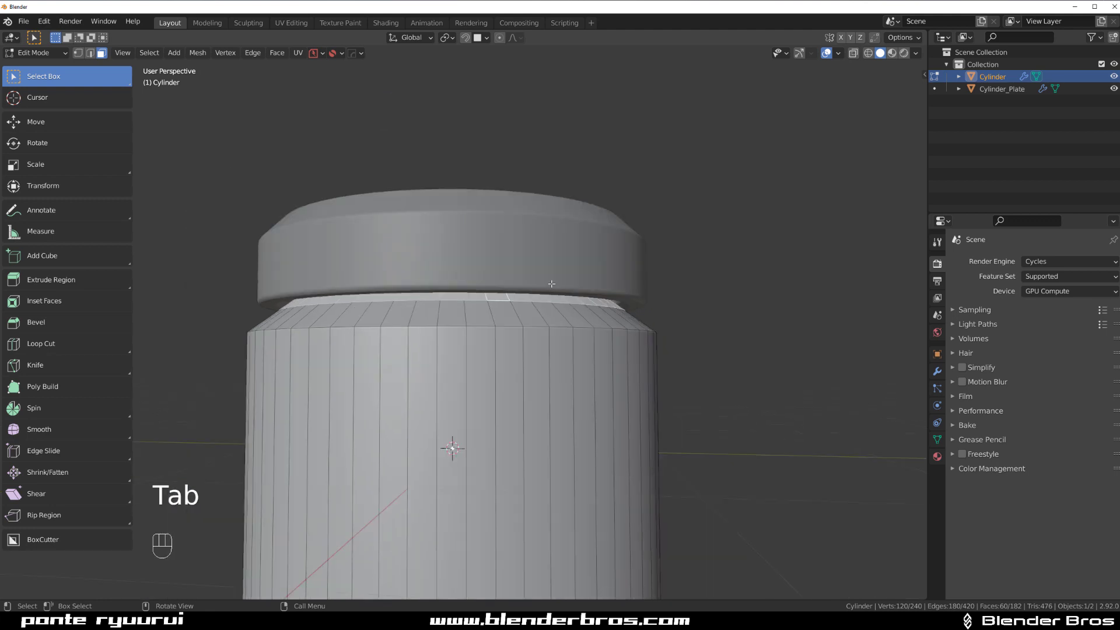
key(q)
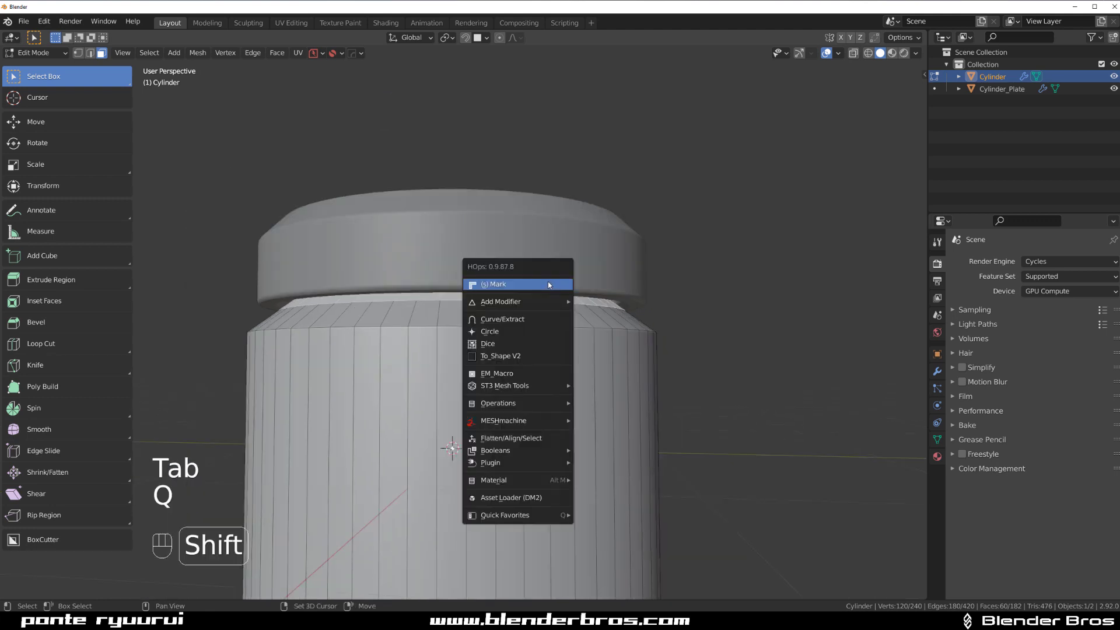
shift+click(533, 318)
click(555, 309)
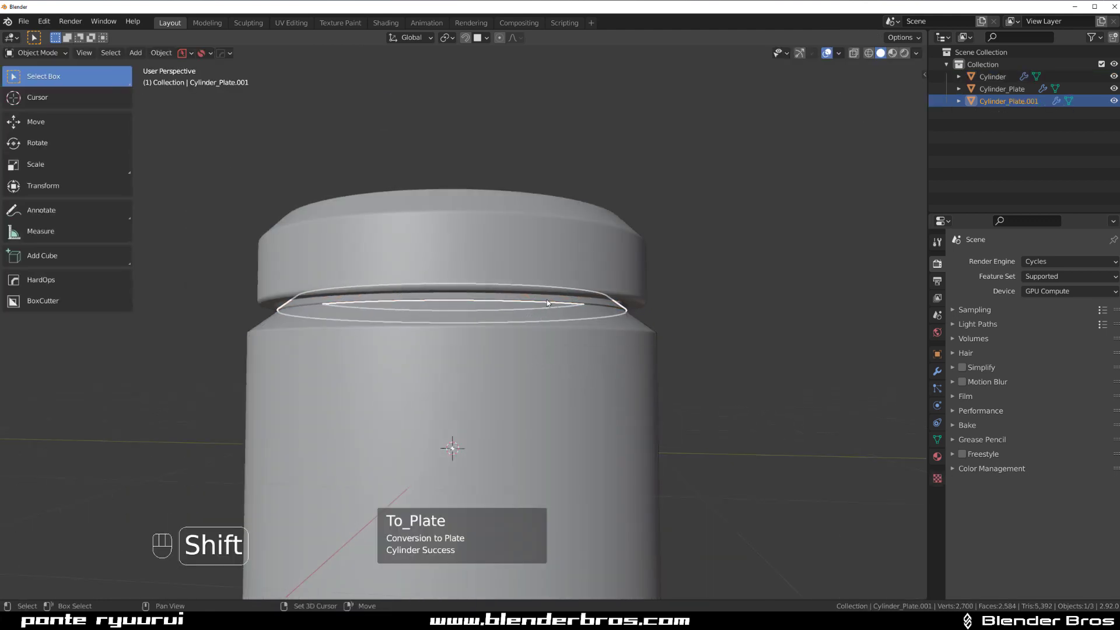
- Apply the new ring's modifiers with a Csharp sharpen and adjust its bevel with the HardOps Bevel tool
scroll(560, 280, up, 2)
key(q)
ctrl+click(577, 257)
scroll(583, 262, up, 3)
key(q)
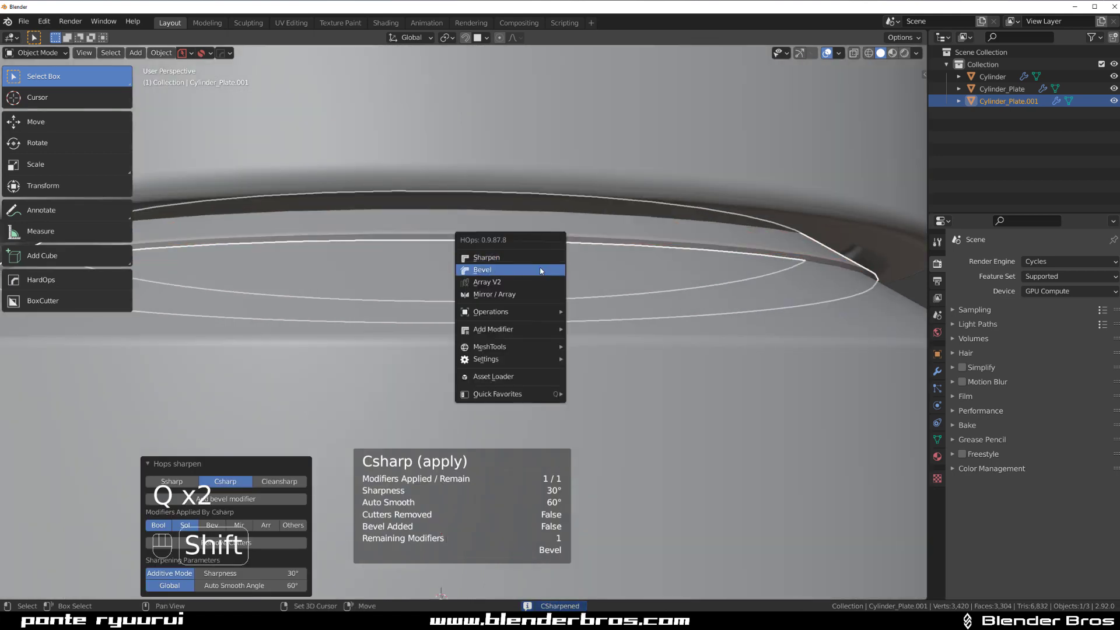
click(541, 270)
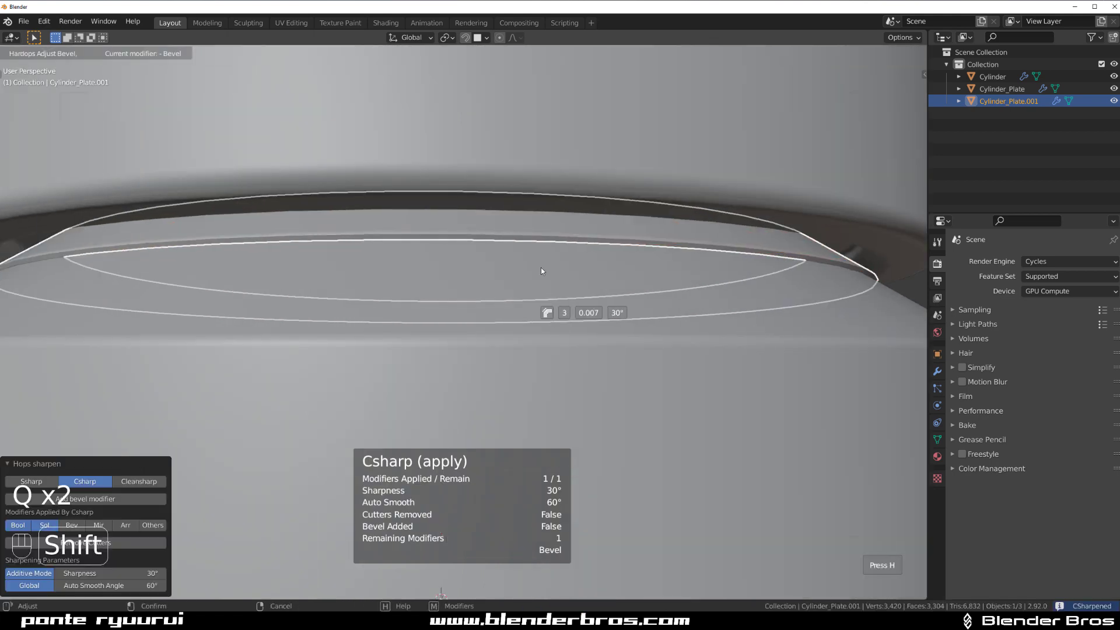
click(618, 271)
- Select the outer face loop of the ring in Edit Mode and subdivide it with one cut
scroll(607, 275, down, 3)
scroll(542, 280, up, 2)
key(Tab)
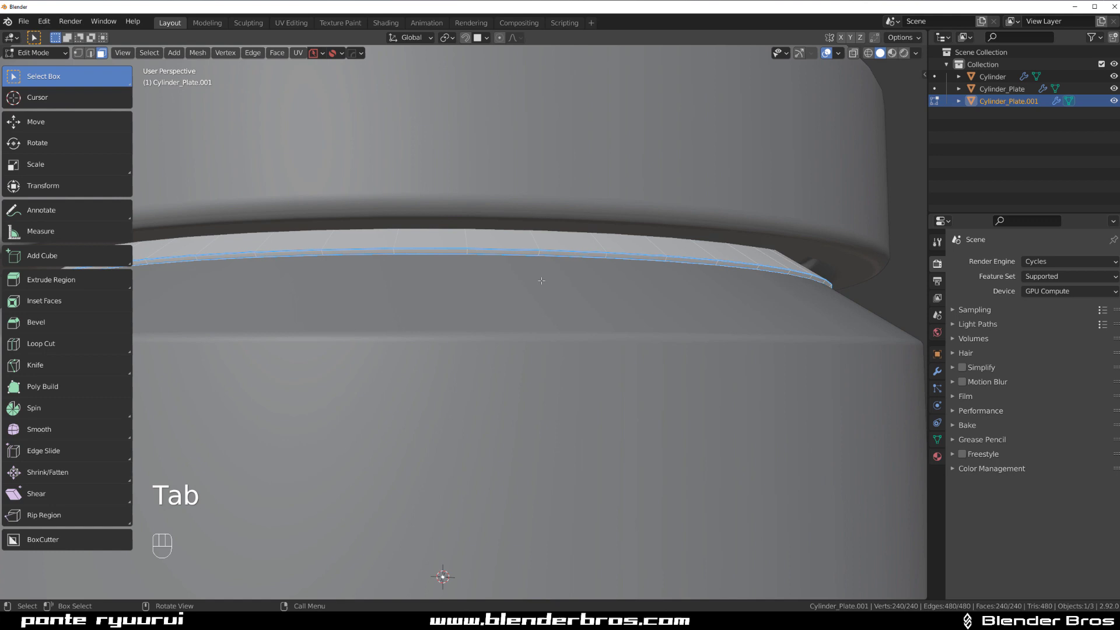
right_click(576, 247)
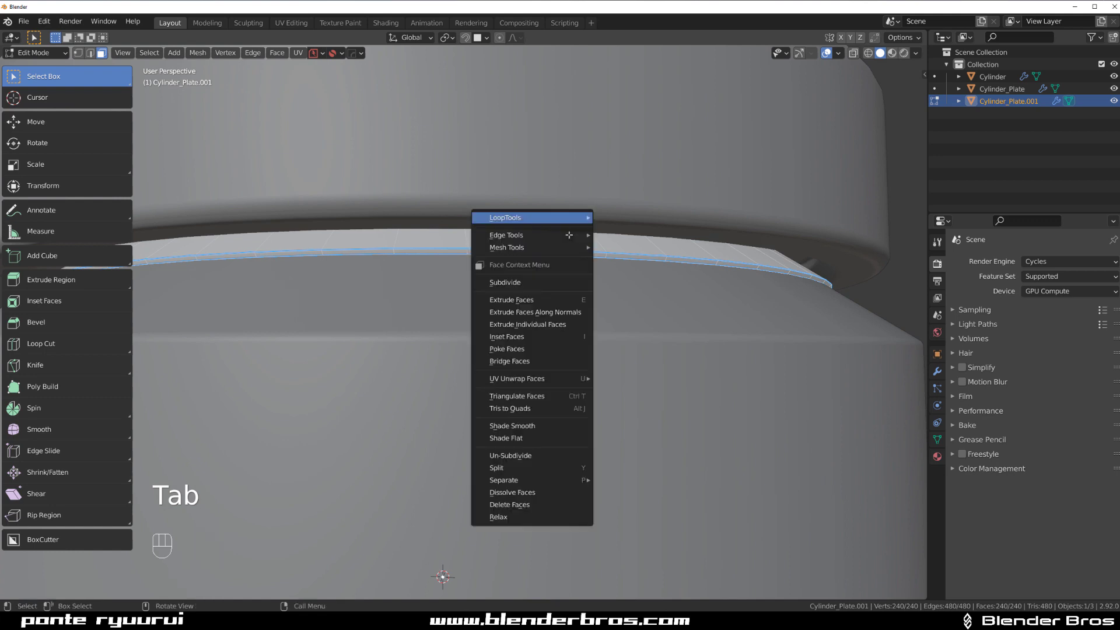
right_click(675, 227)
alt+click(550, 239)
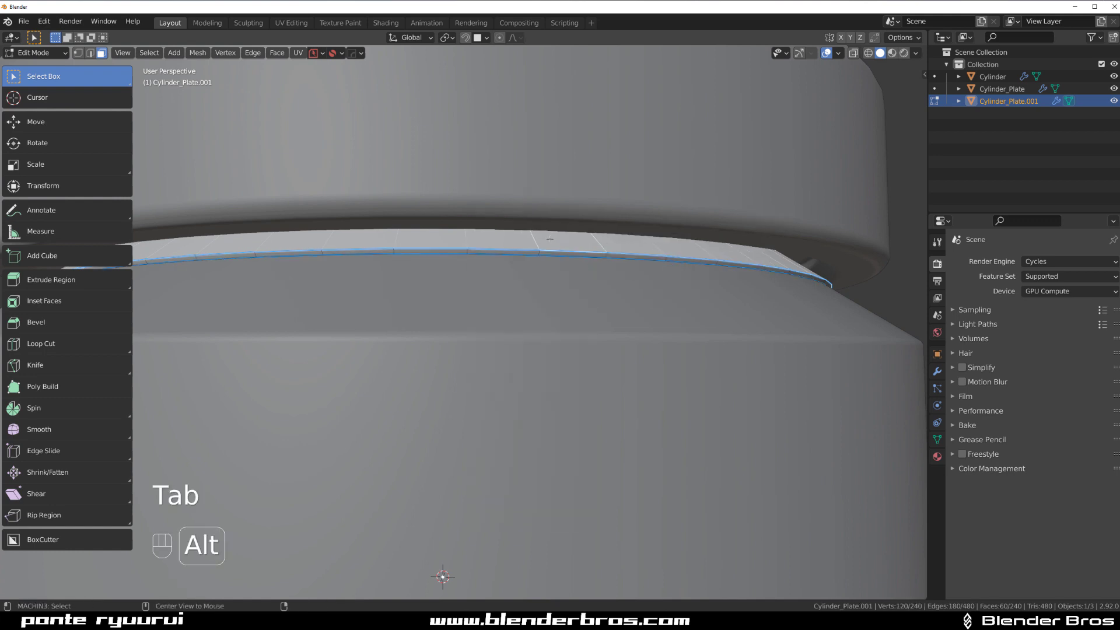
right_click(565, 243)
click(565, 290)
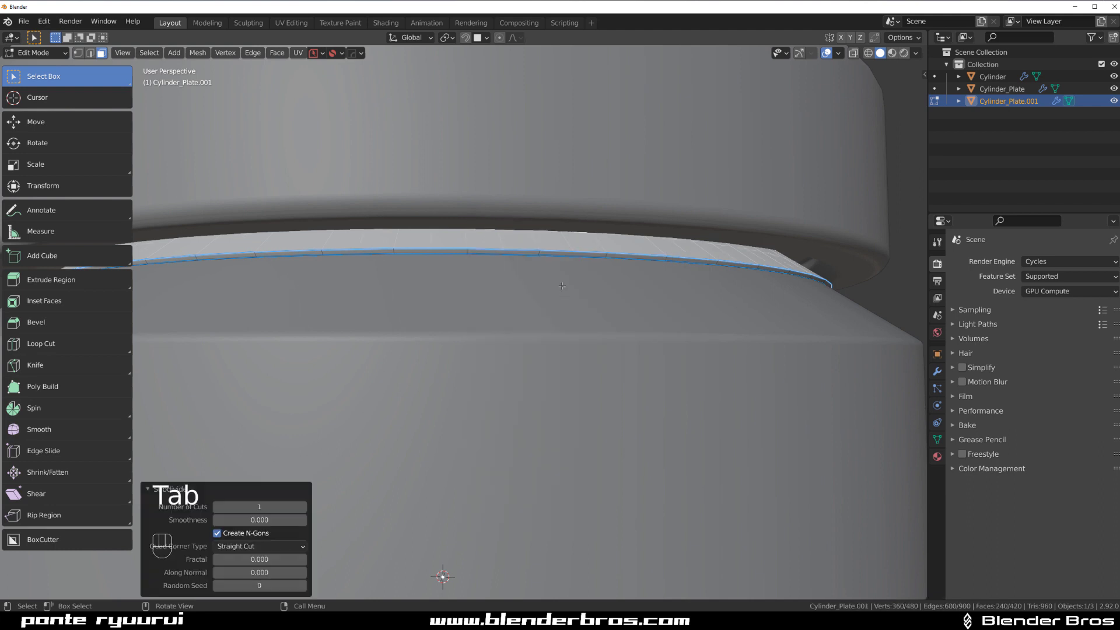
- Select the lower row of subdivided faces around the ring and isolate the ring in local view
scroll(548, 242, up, 2)
shift+middle_drag(549, 242, 573, 269)
key(Tab)
key(Tab)
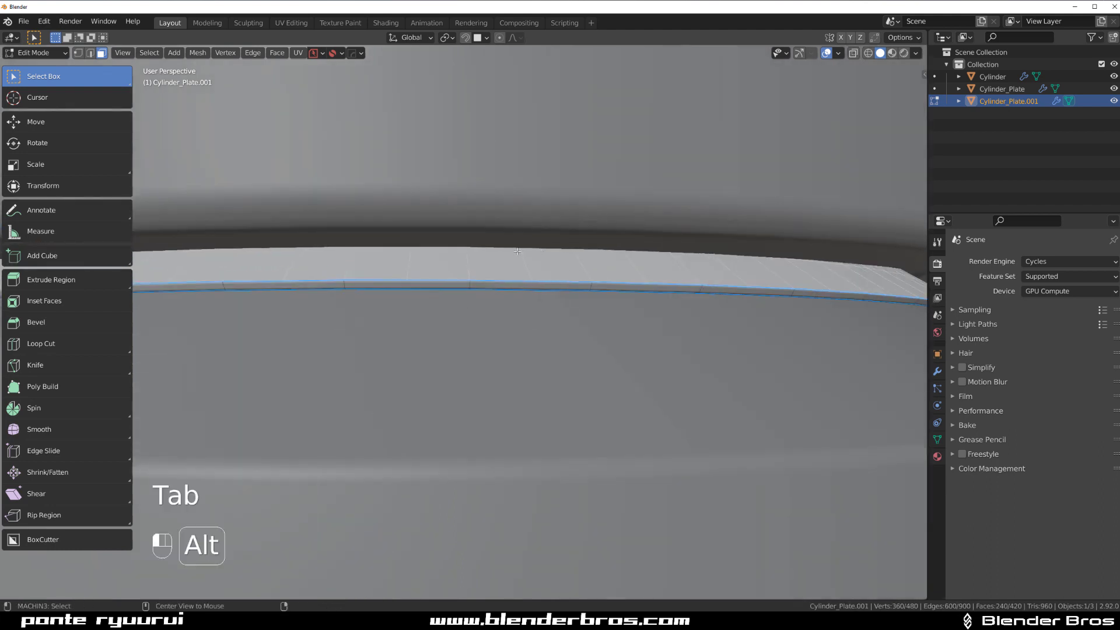
scroll(546, 302, down, 3)
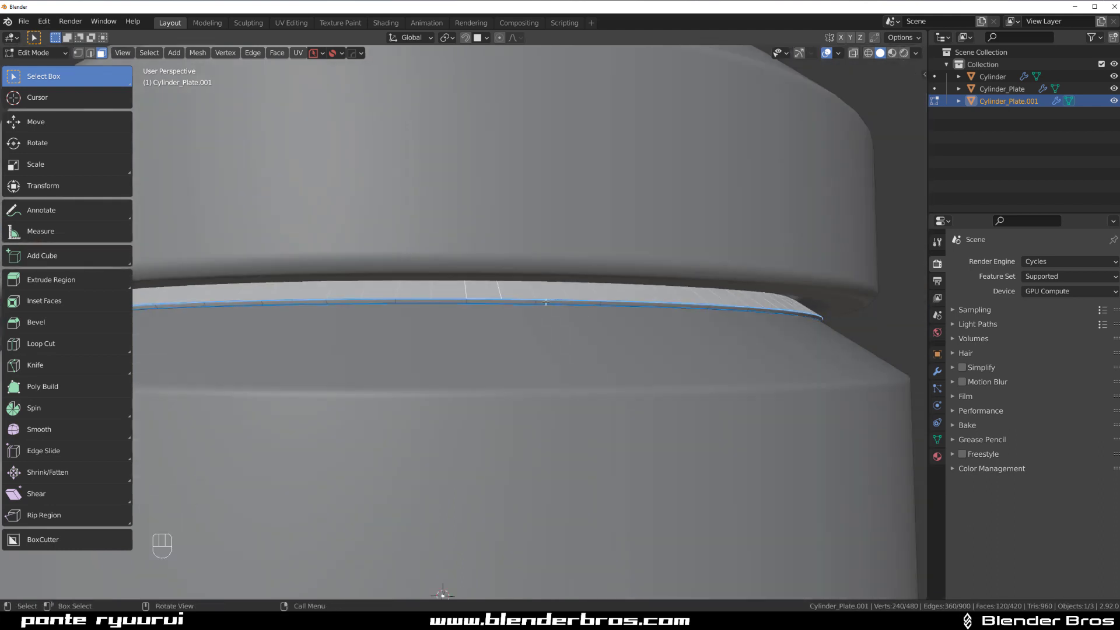
key(slash)
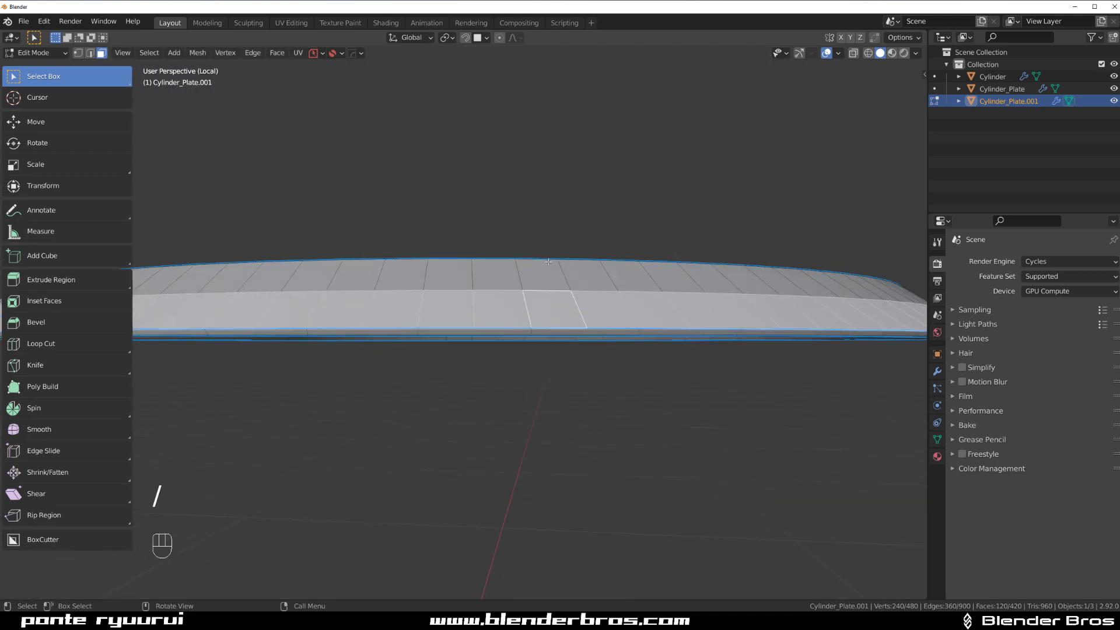
- Select the upper row of faces around the ring and inset them individually by about 0.009 m
click(562, 281)
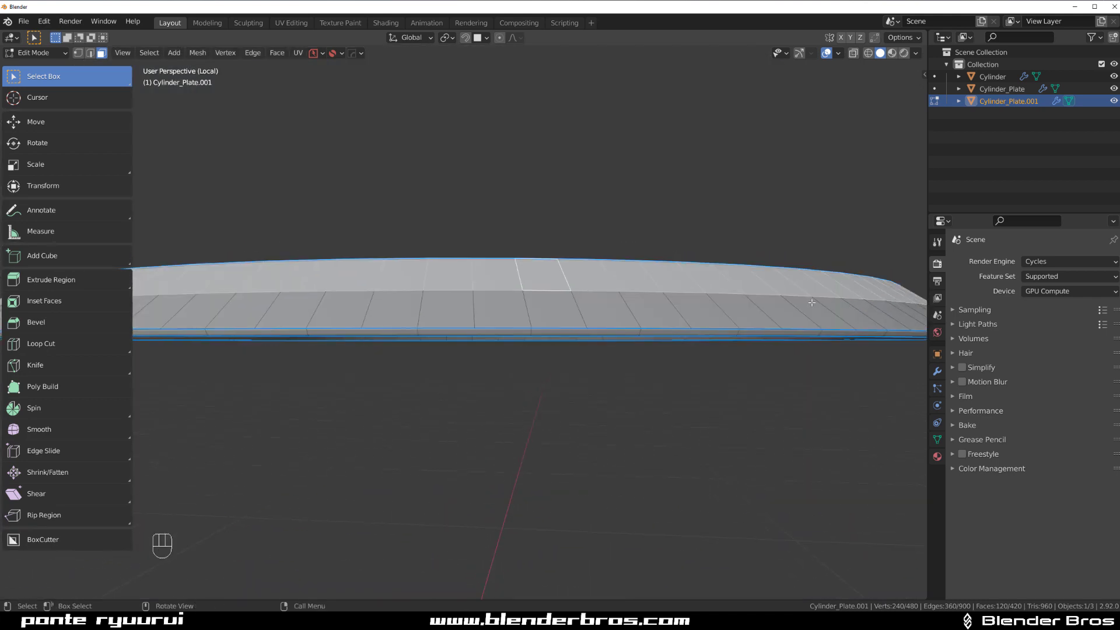
key(i)
key(i)
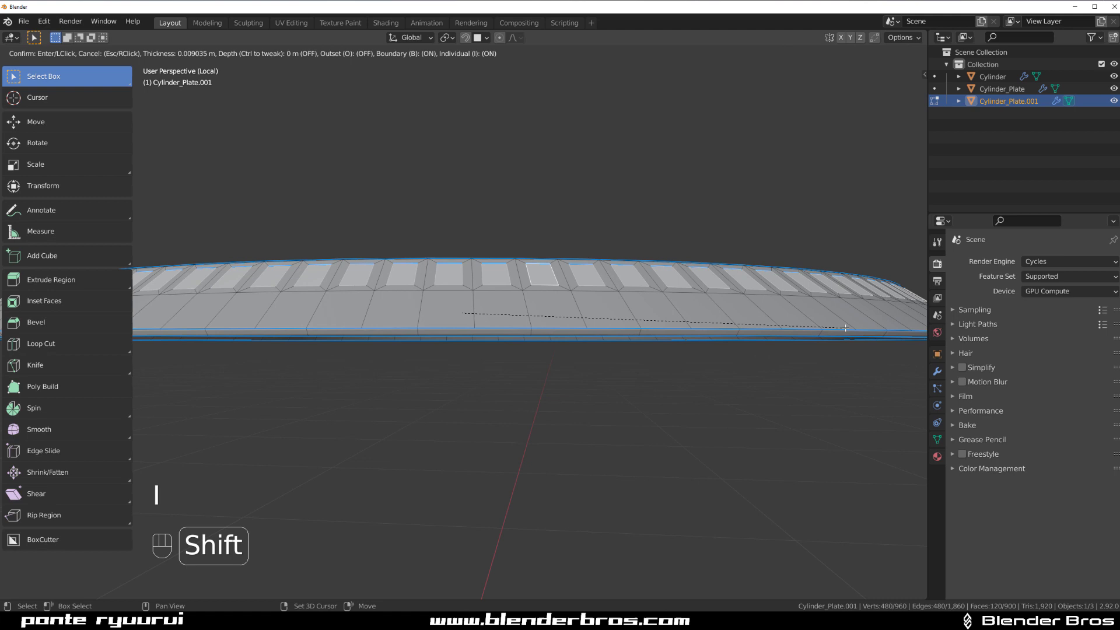
click(845, 328)
- Raise the inset faces of the upper row into teeth using the HardOps Panel Face macro
key(q)
key(alt)
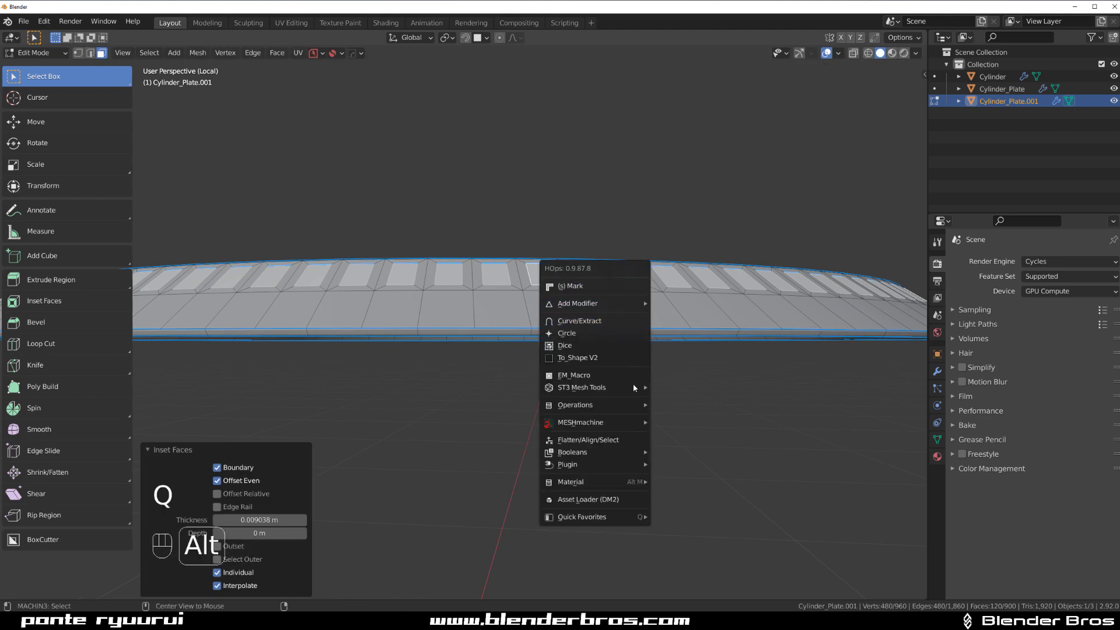
alt+shift+click(617, 375)
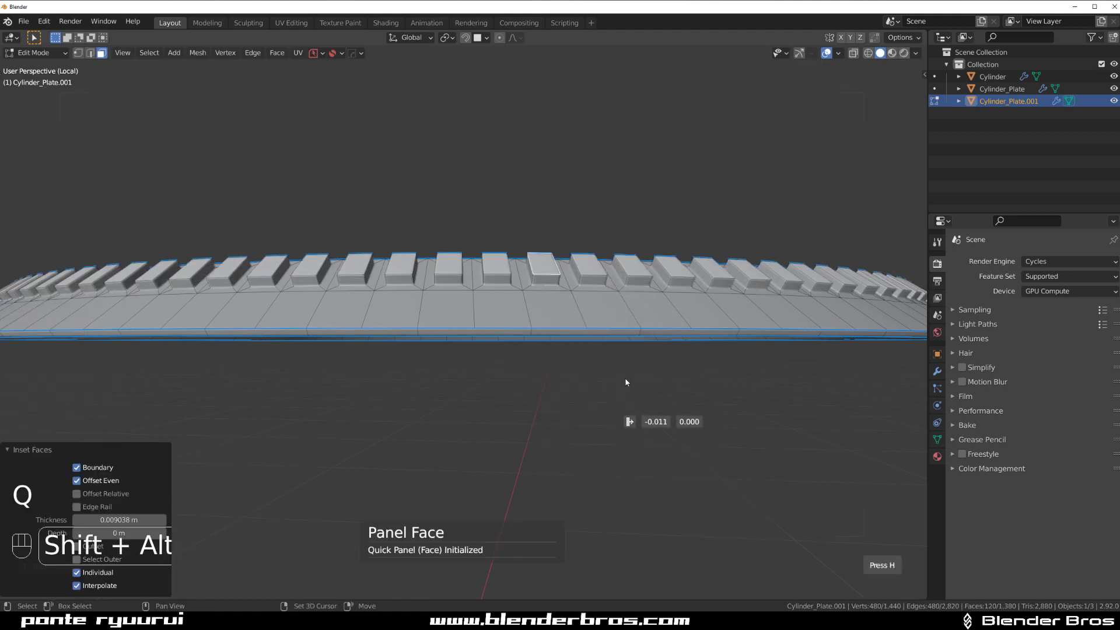
key(s)
click(770, 394)
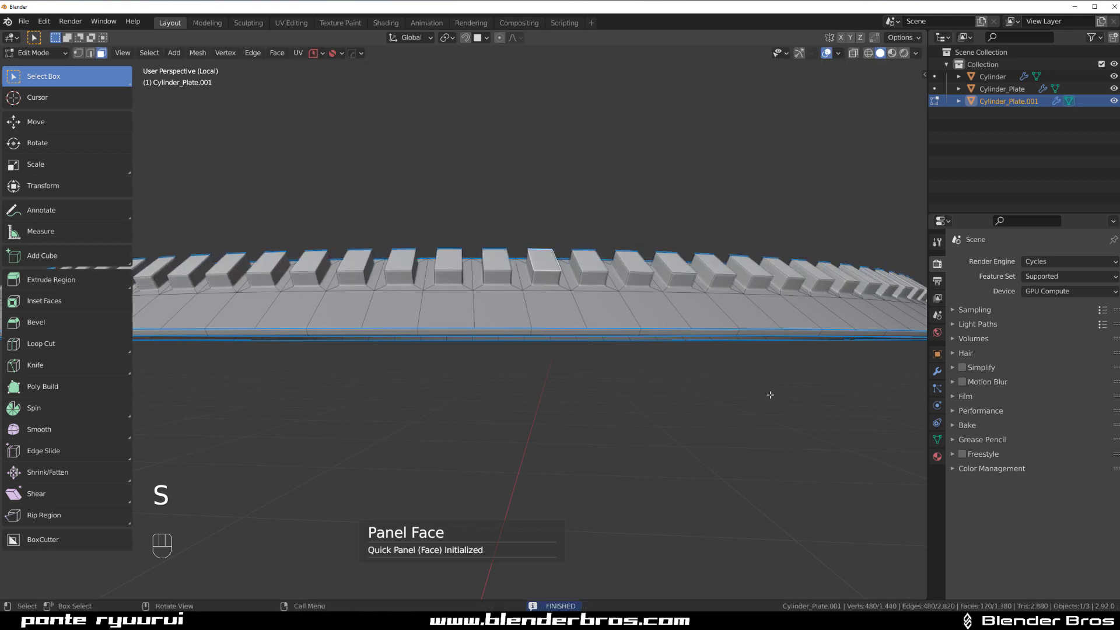
- Set the pivot point to Individual Origins and scale the tops of the teeth to 0.732 to taper them
click(447, 38)
click(464, 87)
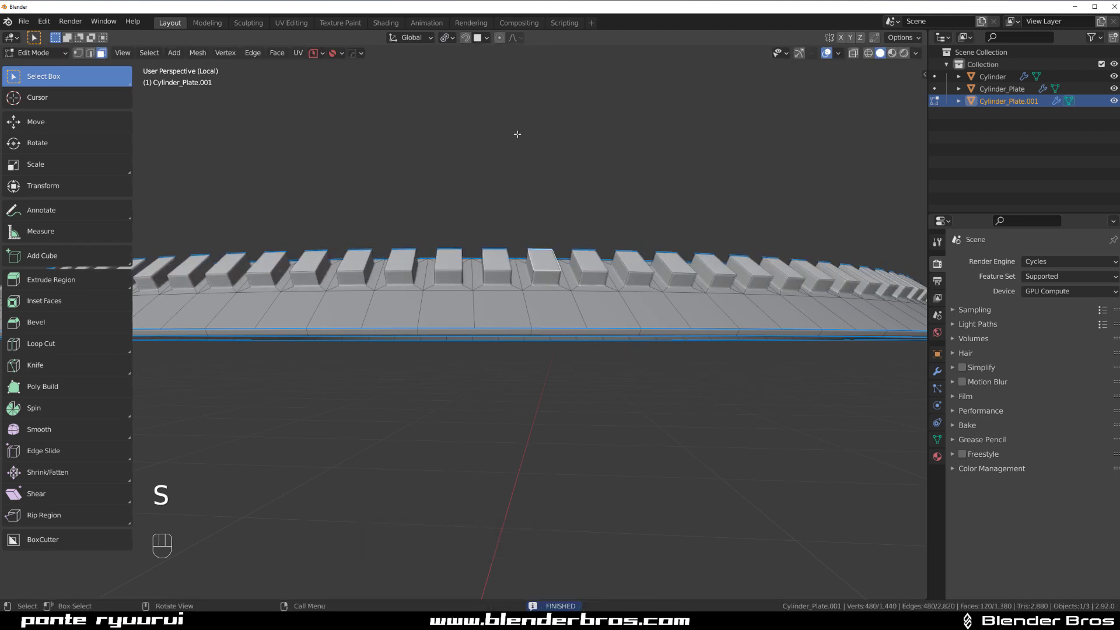
key(s)
click(700, 354)
- Extract the ring's lower face loop as a separate plate with HardOps and apply its modifiers with a Csharp sharpen
key(Tab)
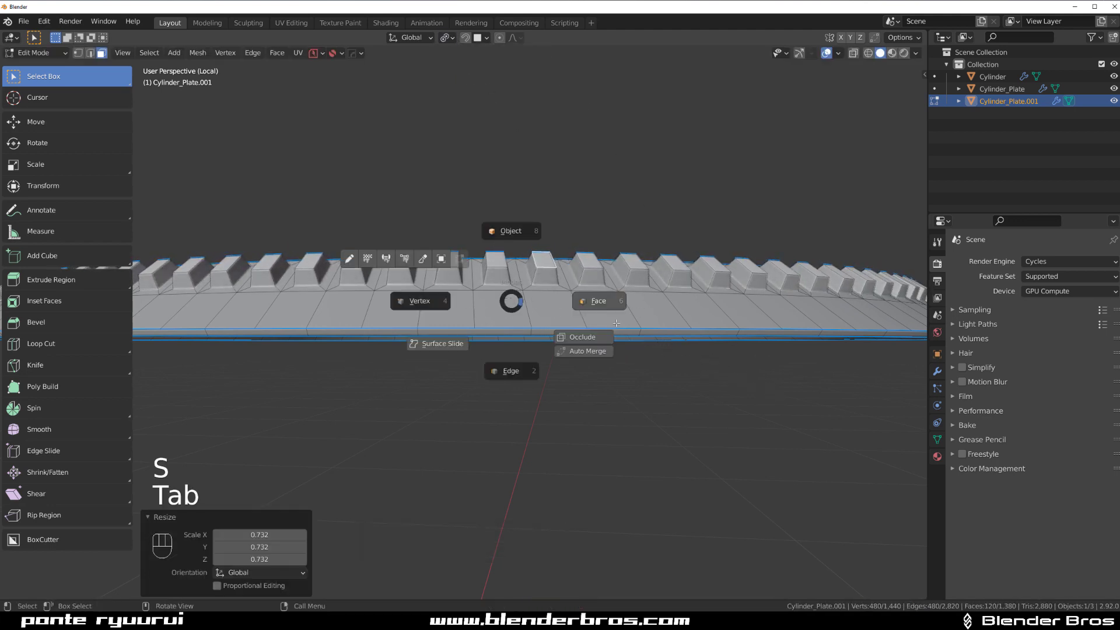
alt+click(517, 309)
key(shift+q)
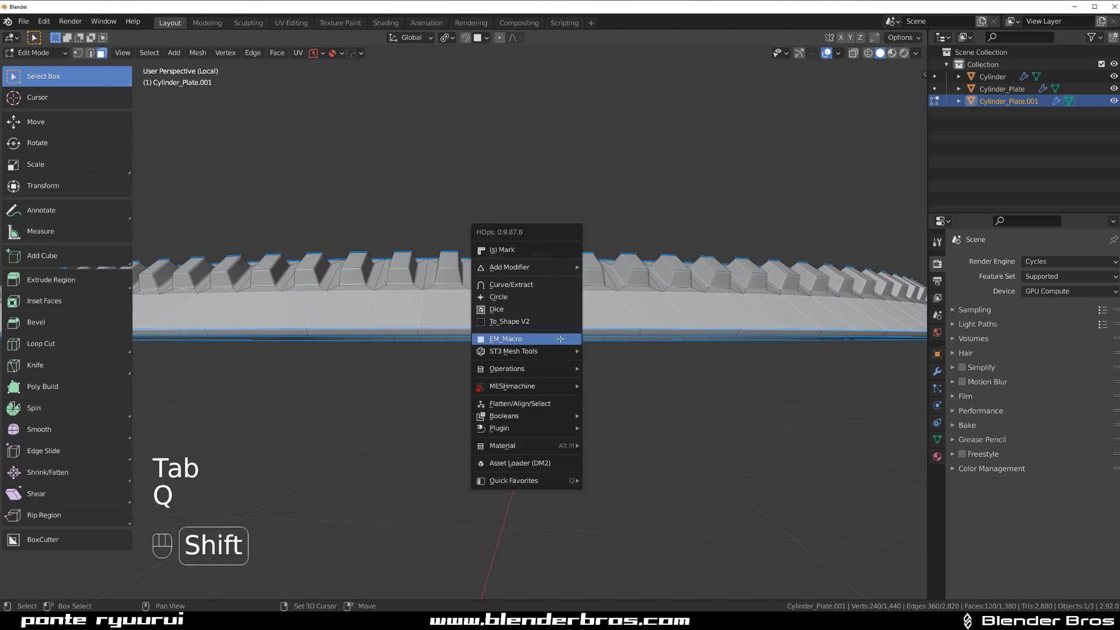
click(544, 285)
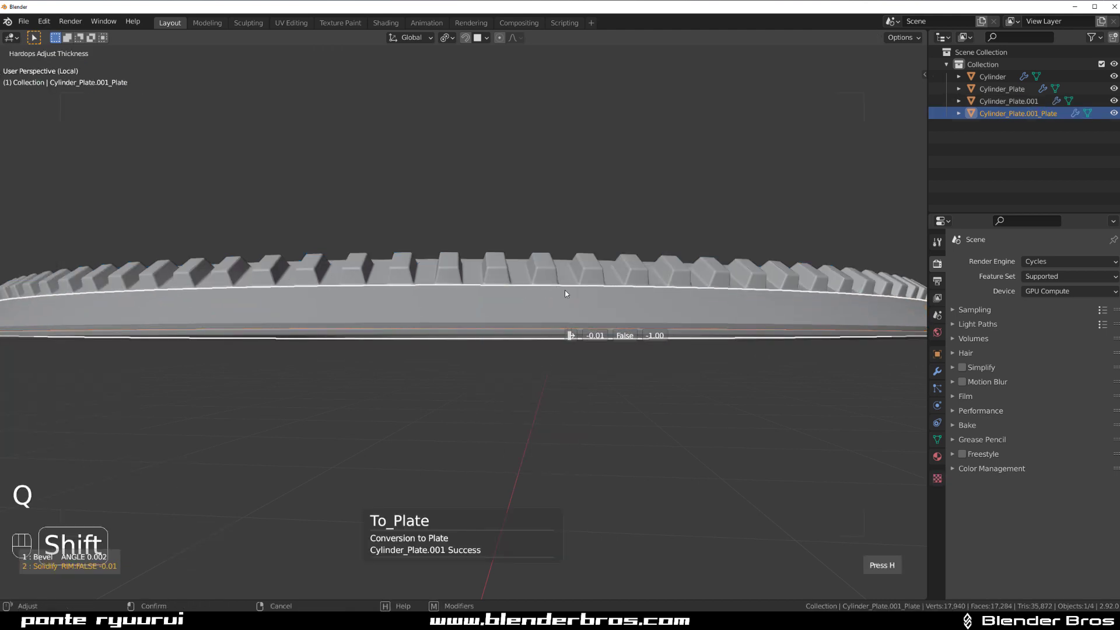
click(566, 290)
key(q)
ctrl+click(565, 283)
- Select the outer face loop of the new plate ring and inset its faces individually by about 0.0098 m
key(Tab)
click(645, 317)
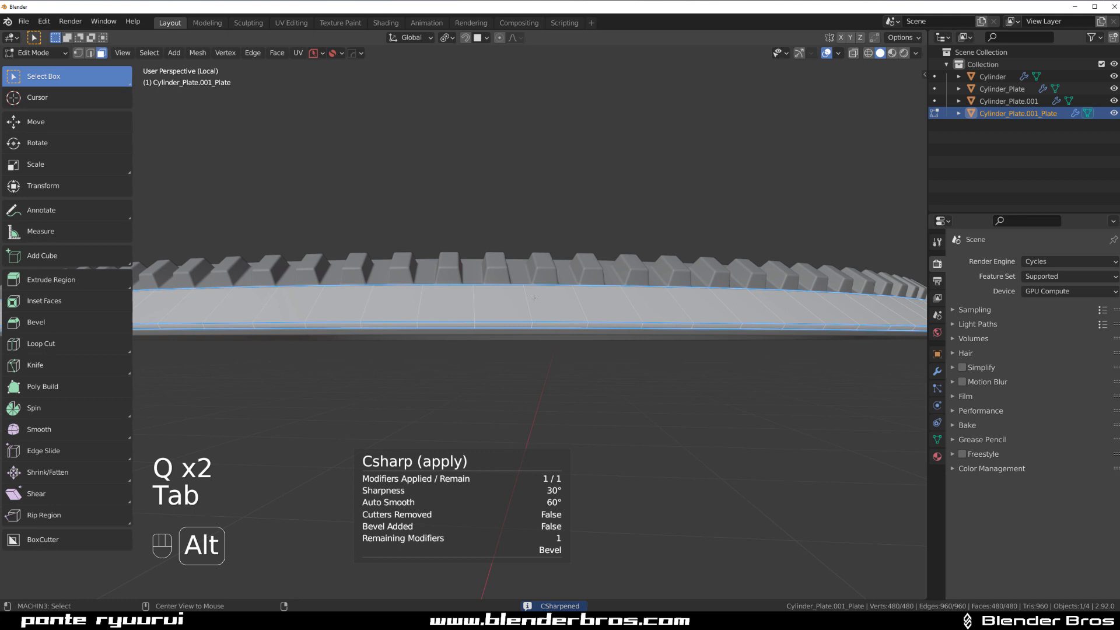
alt+click(528, 301)
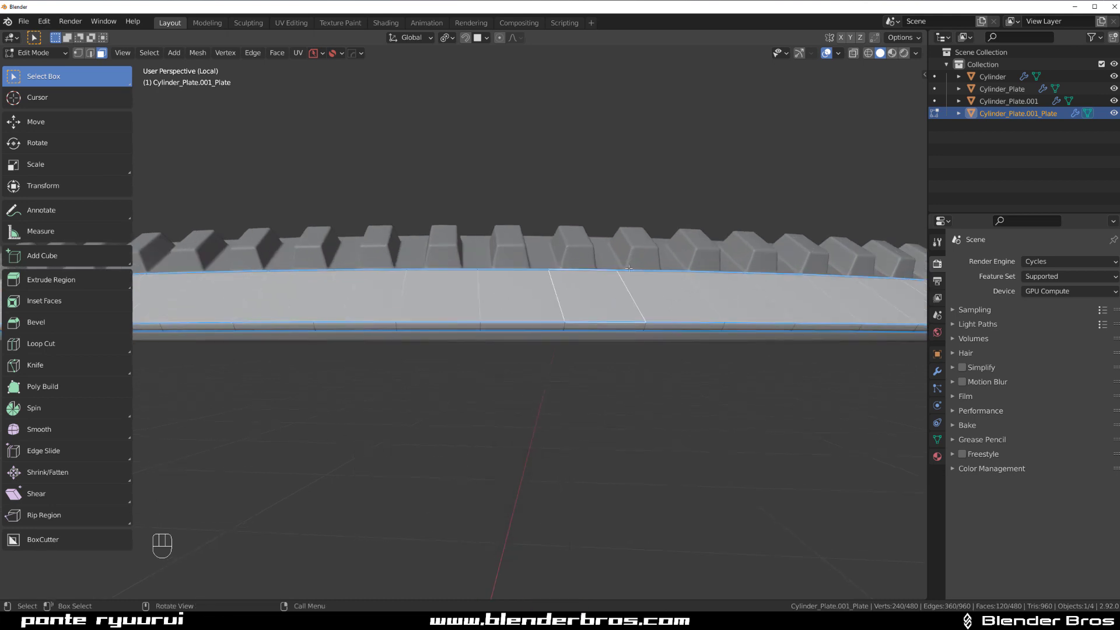
key(i)
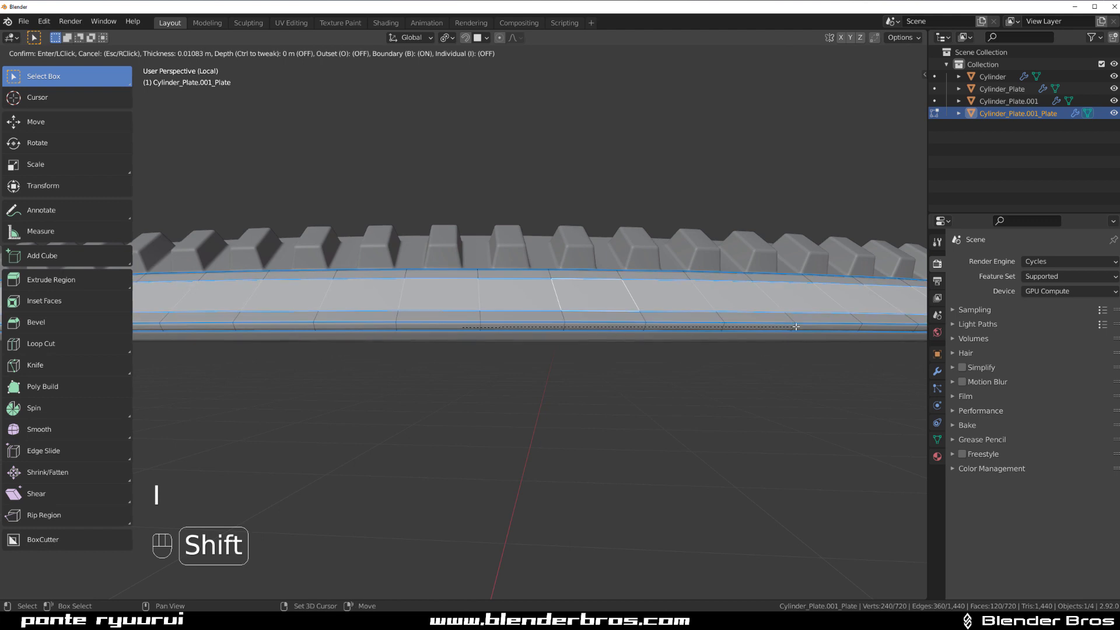
key(i)
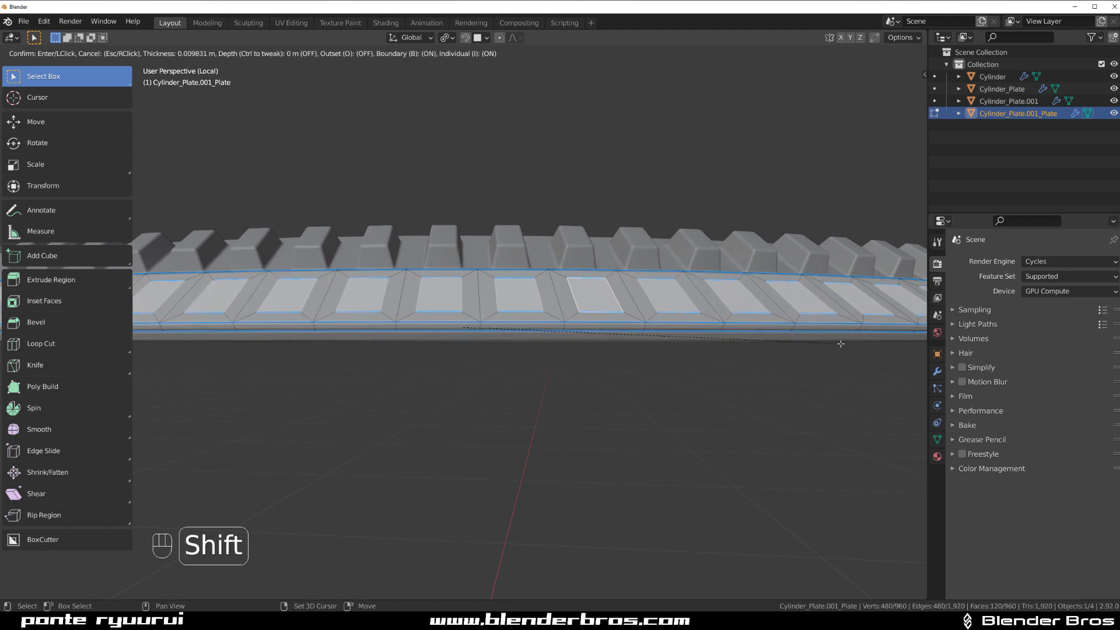
click(814, 341)
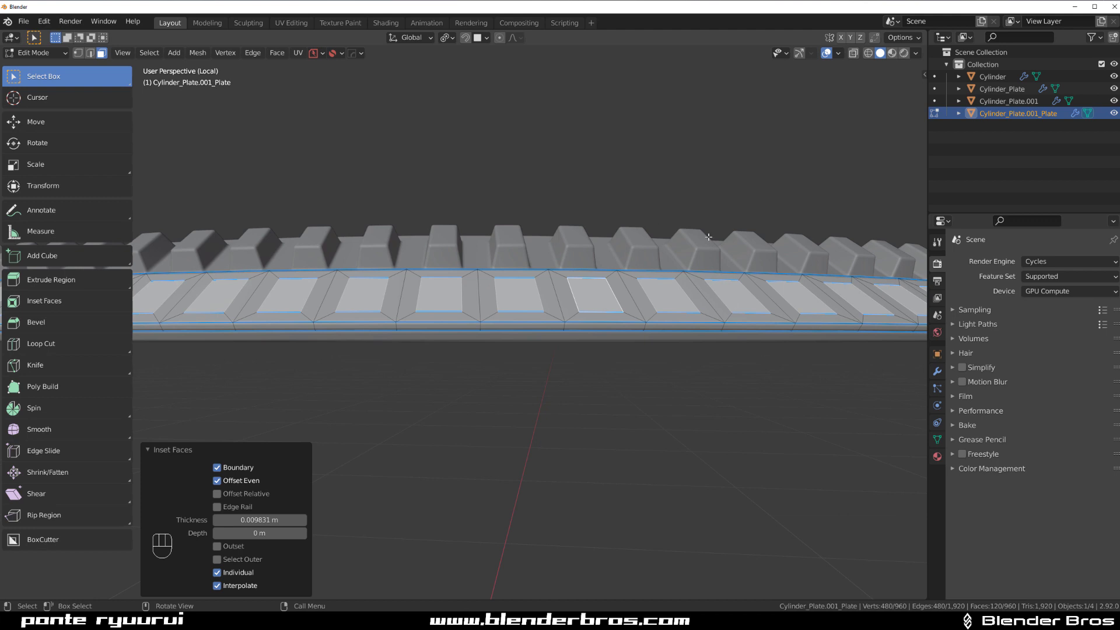
- Raise the new ring's inset faces with the HardOps Panel Face macro and scale down their tops individually
key(q)
key(alt)
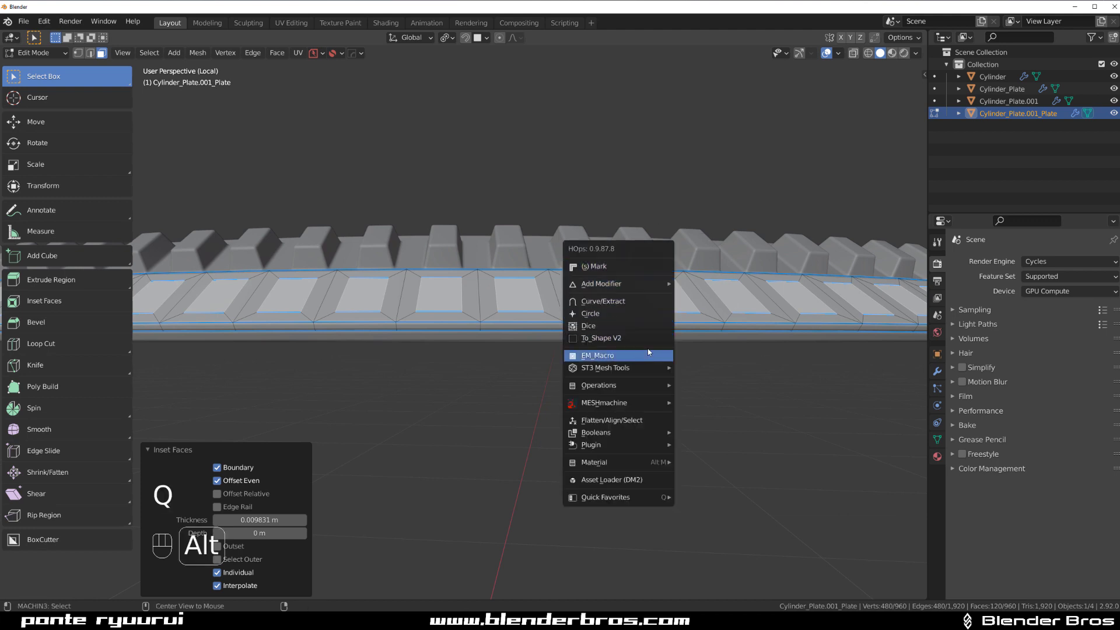
shift+click(649, 352)
key(s)
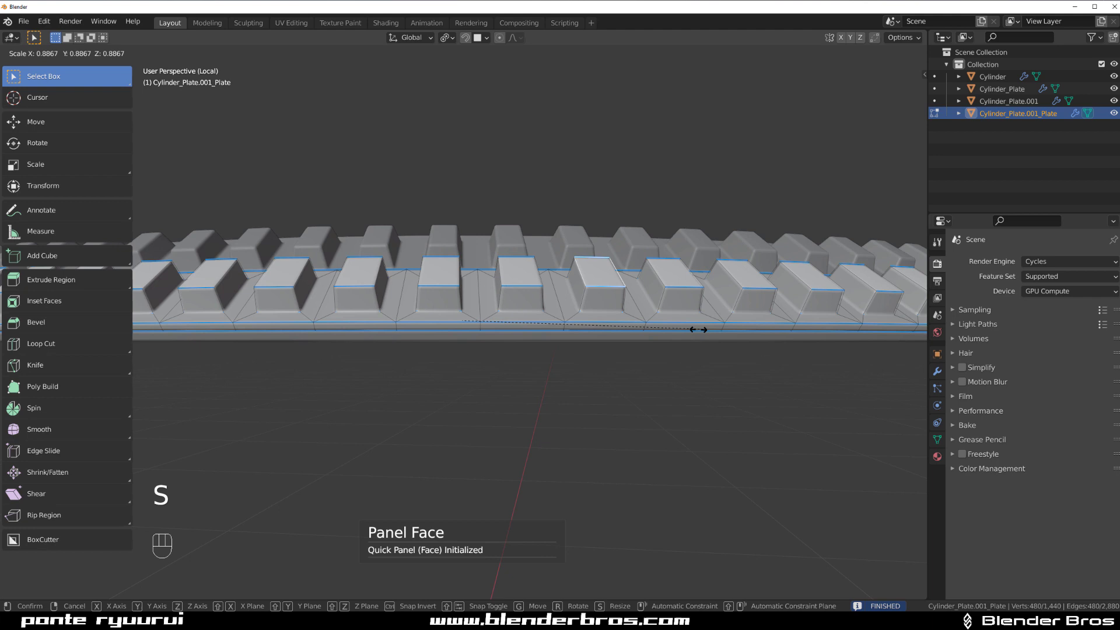
click(661, 330)
- Return to Object Mode and rotate the lower toothed ring slightly about Z to stagger its teeth against the upper row
key(Tab)
click(646, 262)
key(r)
key(z)
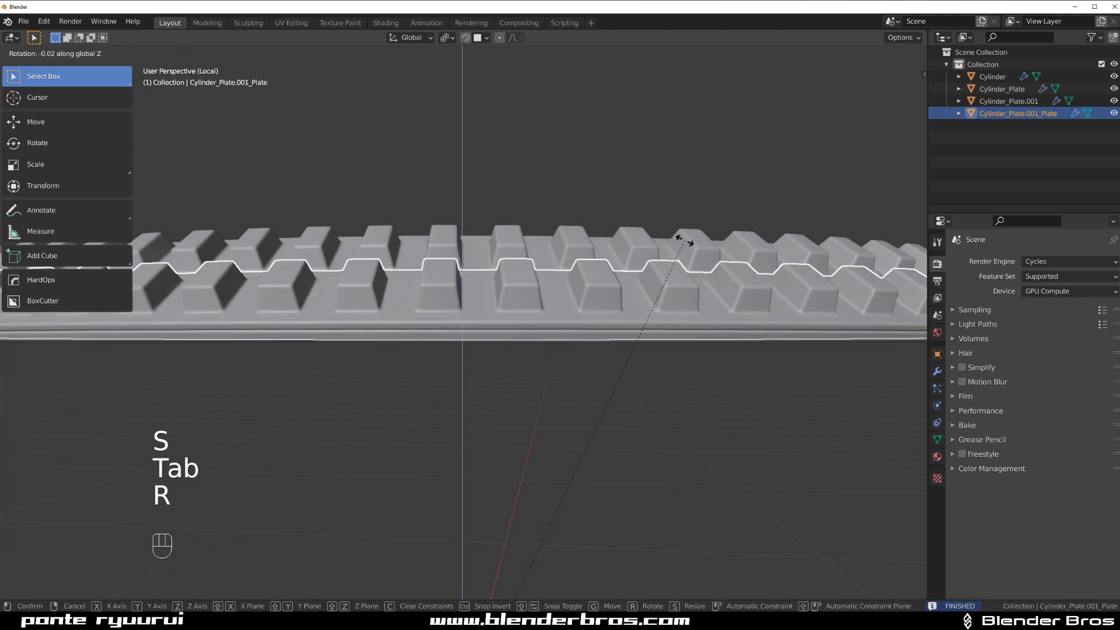
key(shift)
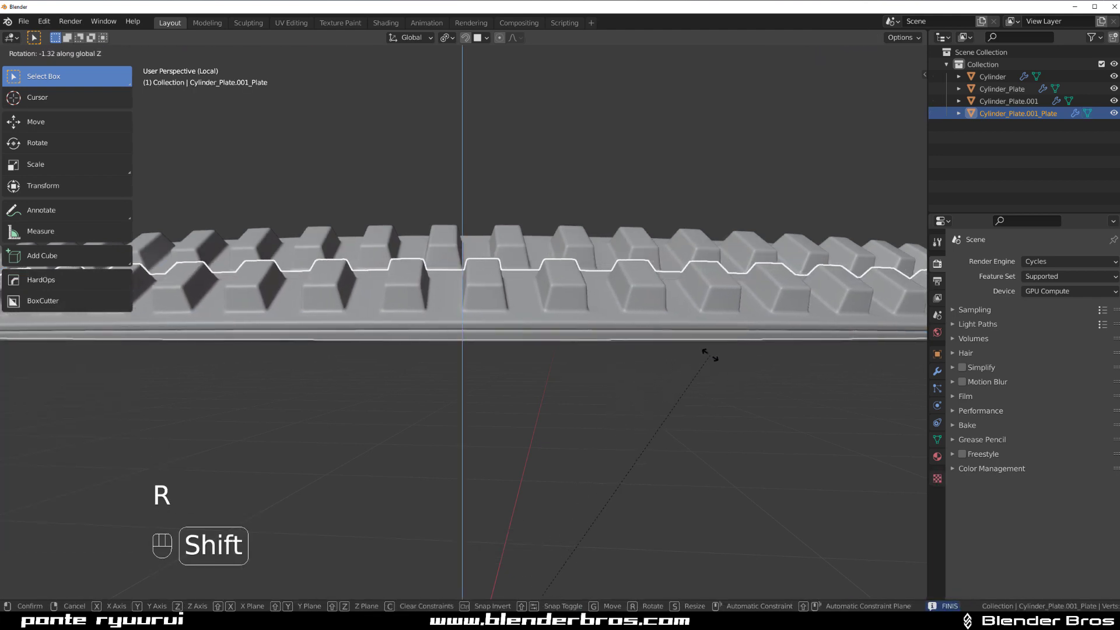
click(662, 330)
- Isolate the lower toothed ring, scale the tops of its teeth to about 0.89, and return to the full scene
key(slash)
key(slash)
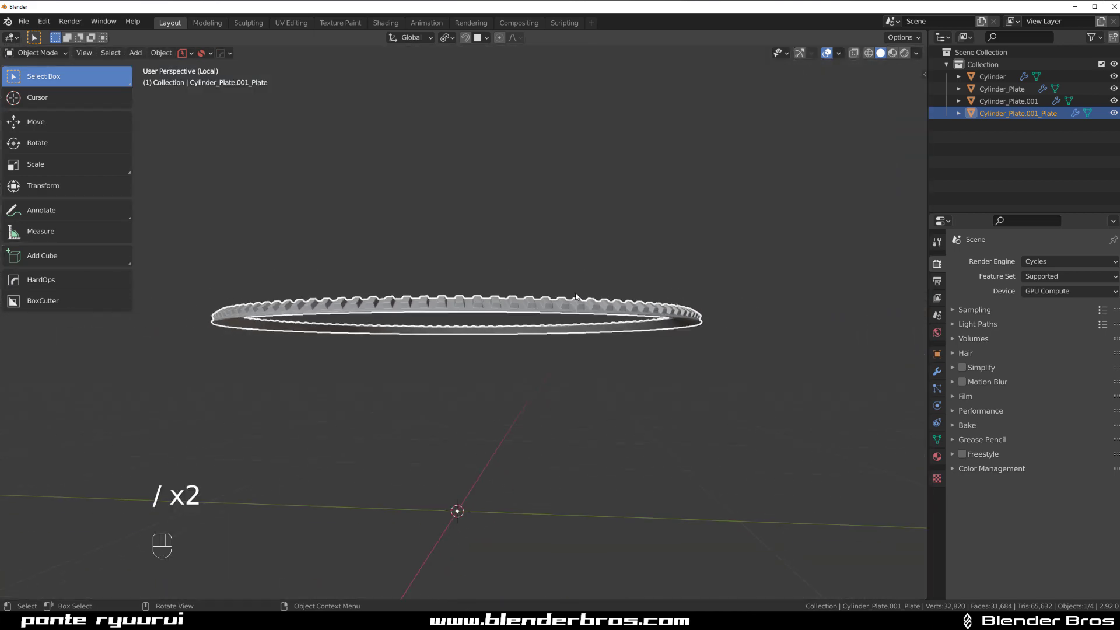
scroll(576, 280, up, 4)
key(Tab)
key(s)
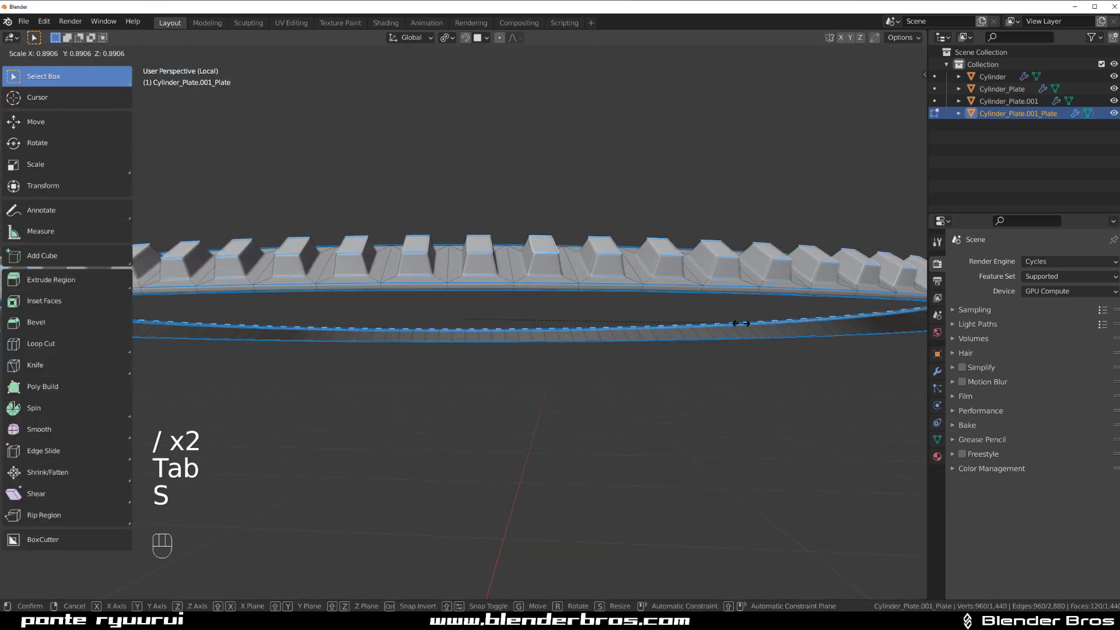
click(741, 324)
key(Tab)
key(slash)
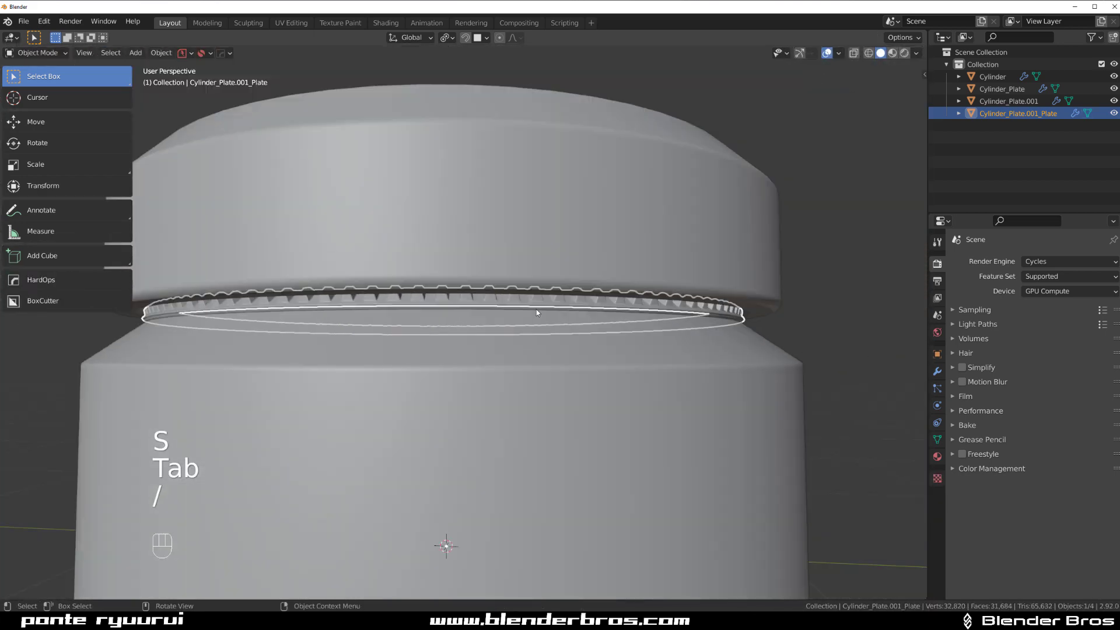
- Set the upper toothed ring's origin to its geometry and rotate the ring 180° about the X axis
scroll(537, 312, up, 6)
click(546, 117)
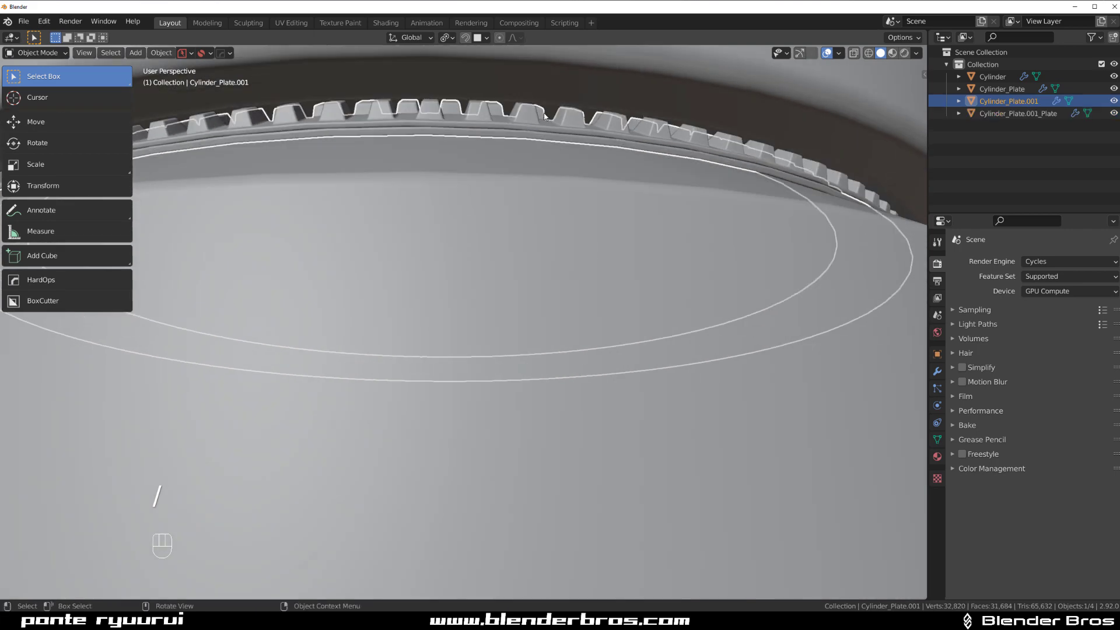
scroll(546, 118, down, 2)
middle_drag(547, 117, 722, 93)
scroll(479, 336, down, 4)
scroll(480, 336, up, 2)
middle_drag(480, 336, 545, 324)
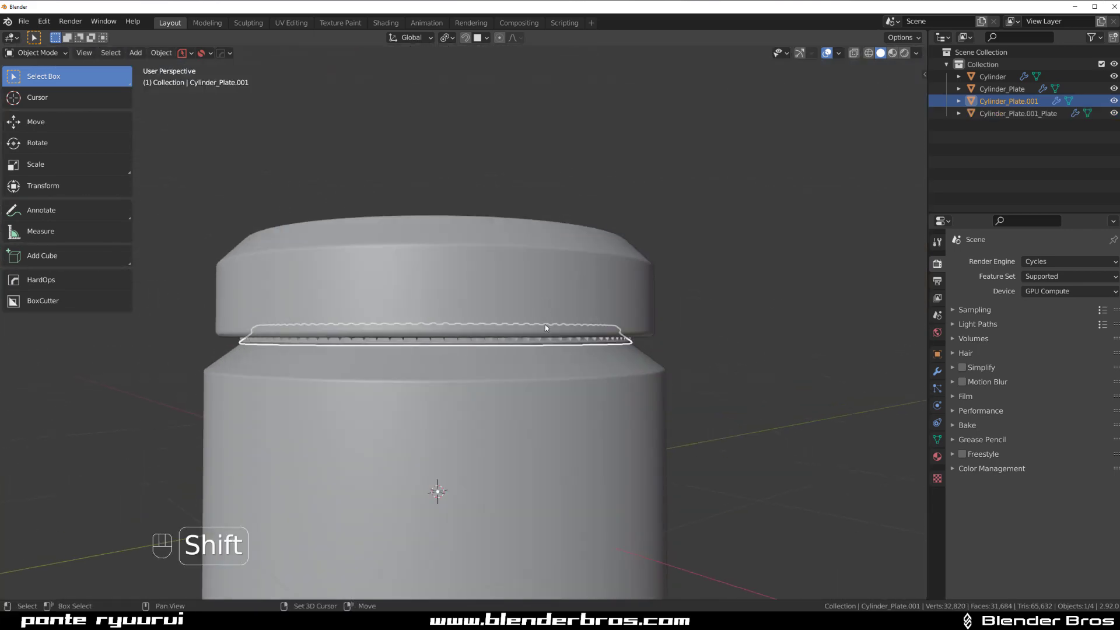
key(shift+s)
click(586, 407)
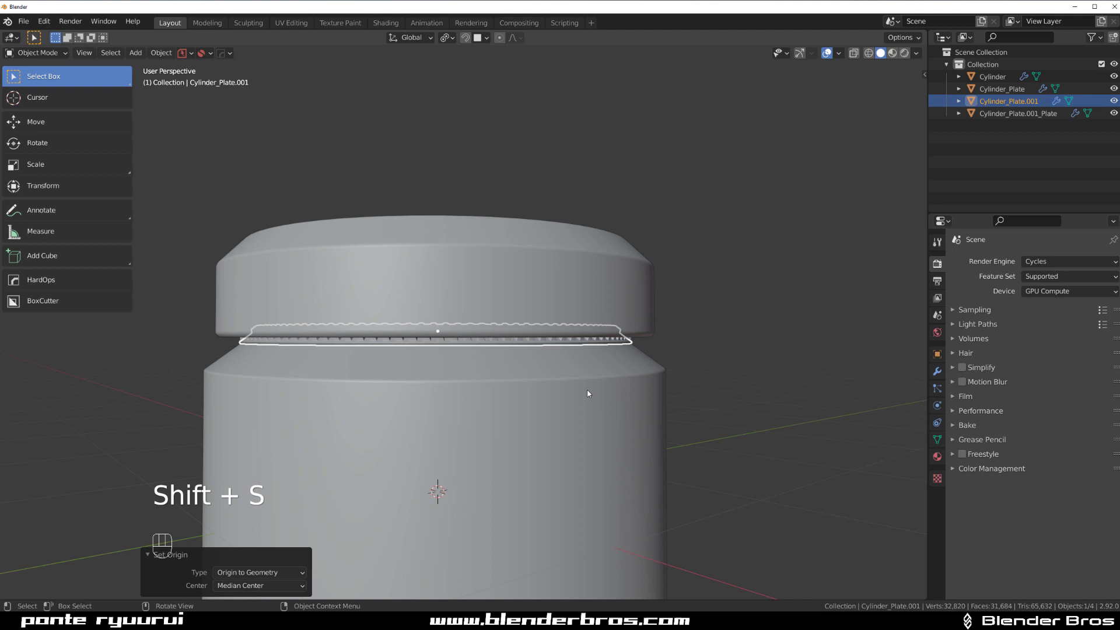
text(rx180)
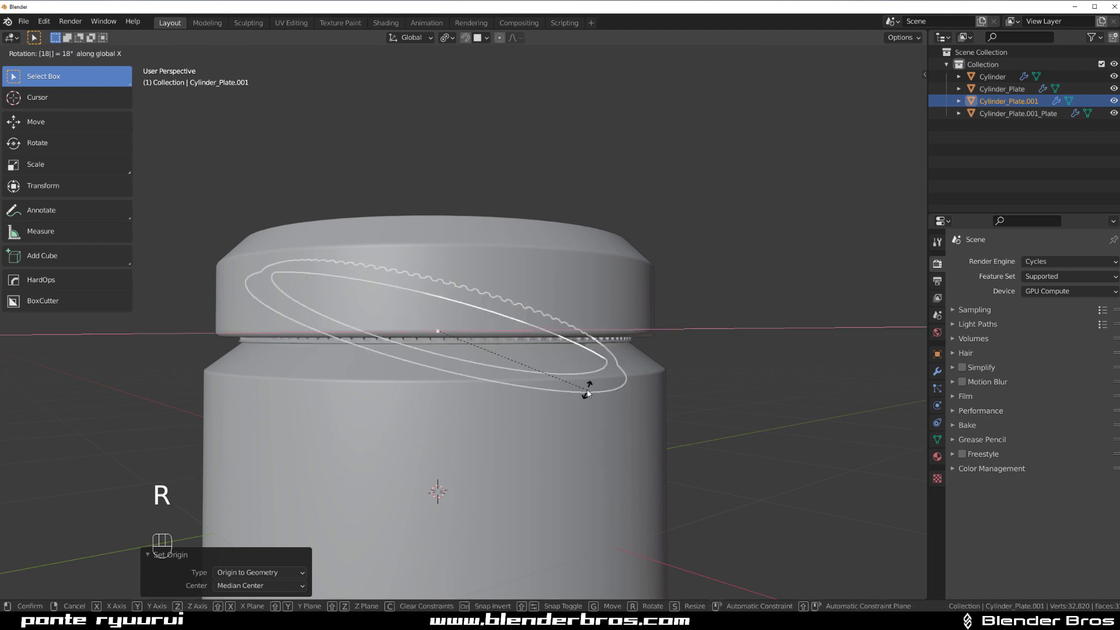
key(Return)
- Lower the flipped ring along the Z axis toward the other toothed ring
scroll(607, 418, up, 3)
middle_drag(607, 417, 637, 390)
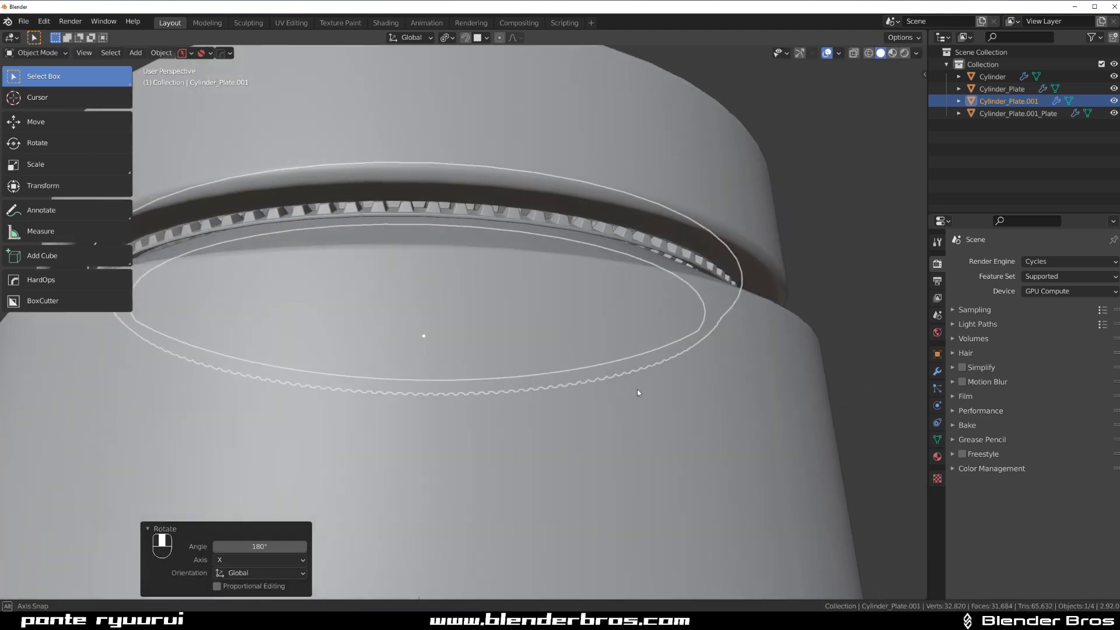
scroll(601, 260, up, 1)
key(g)
key(z)
key(shift)
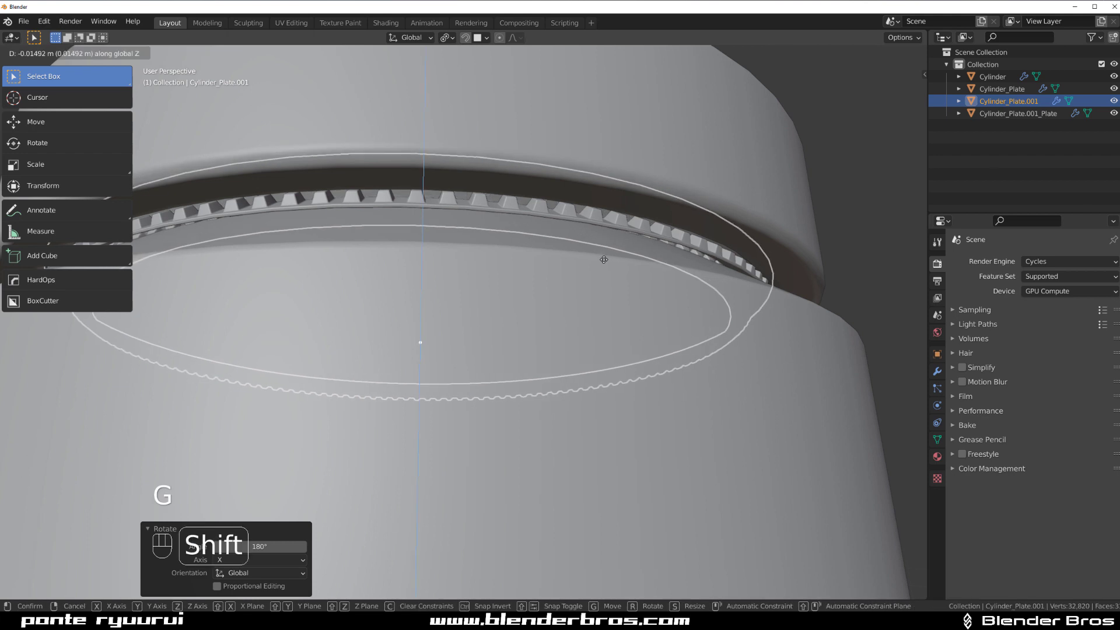
click(649, 324)
- Scale the flipped ring to 1.036 and lower it a further 0.0197 m along Z
key(s)
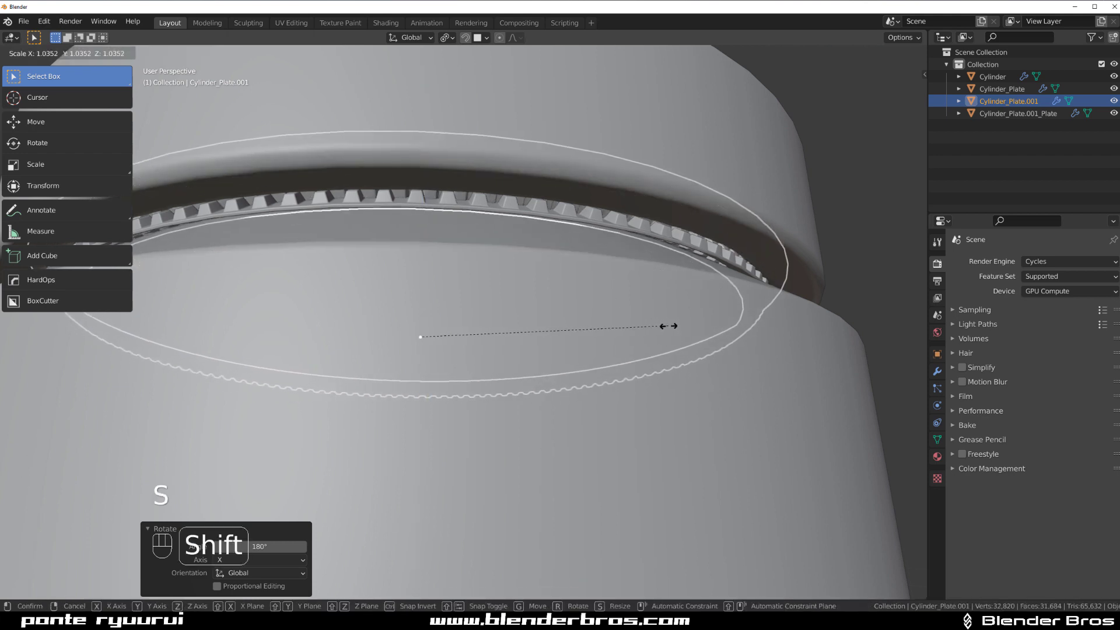
click(668, 325)
key(g)
key(z)
key(shift)
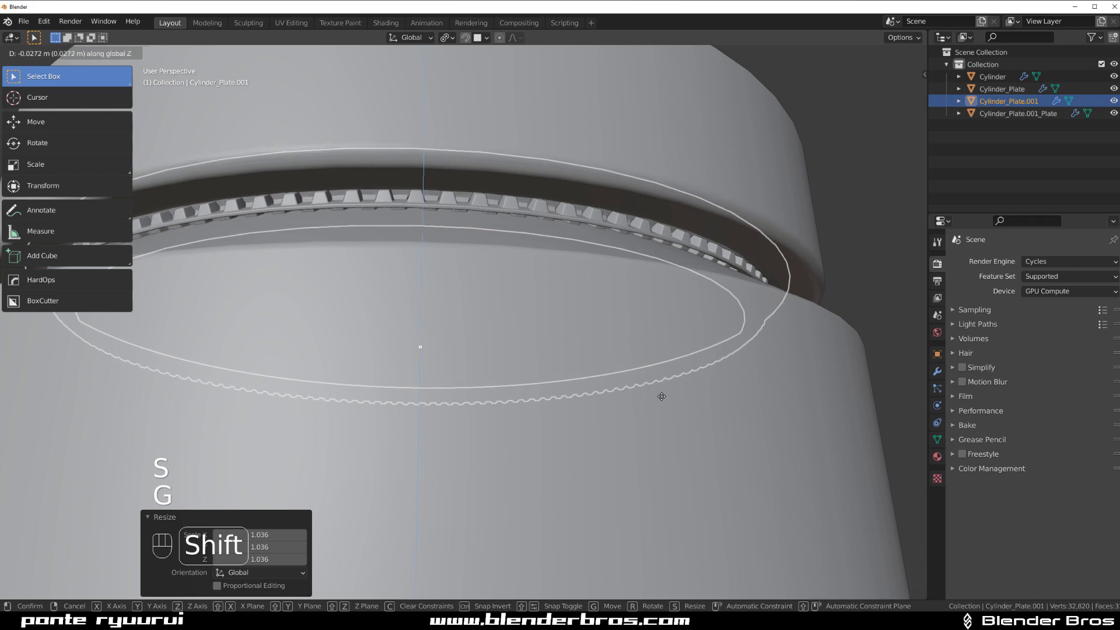
click(659, 371)
- Rotate the flipped ring slightly about Z so its teeth line up with the gaps of the other ring
scroll(497, 327, up, 1)
middle_drag(618, 321, 523, 350)
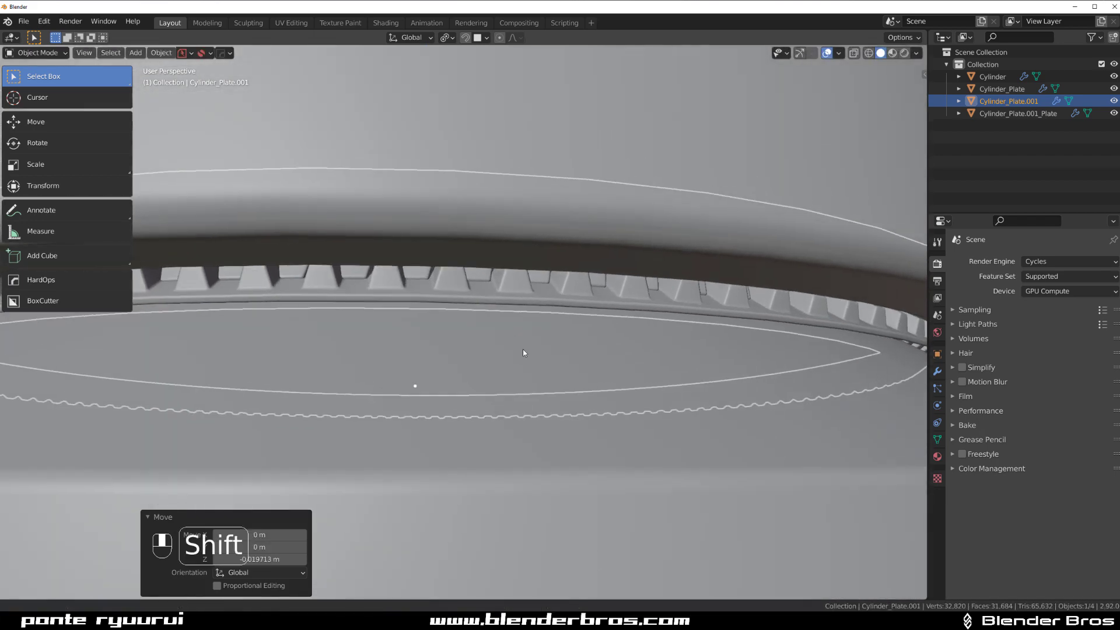
scroll(523, 349, up, 4)
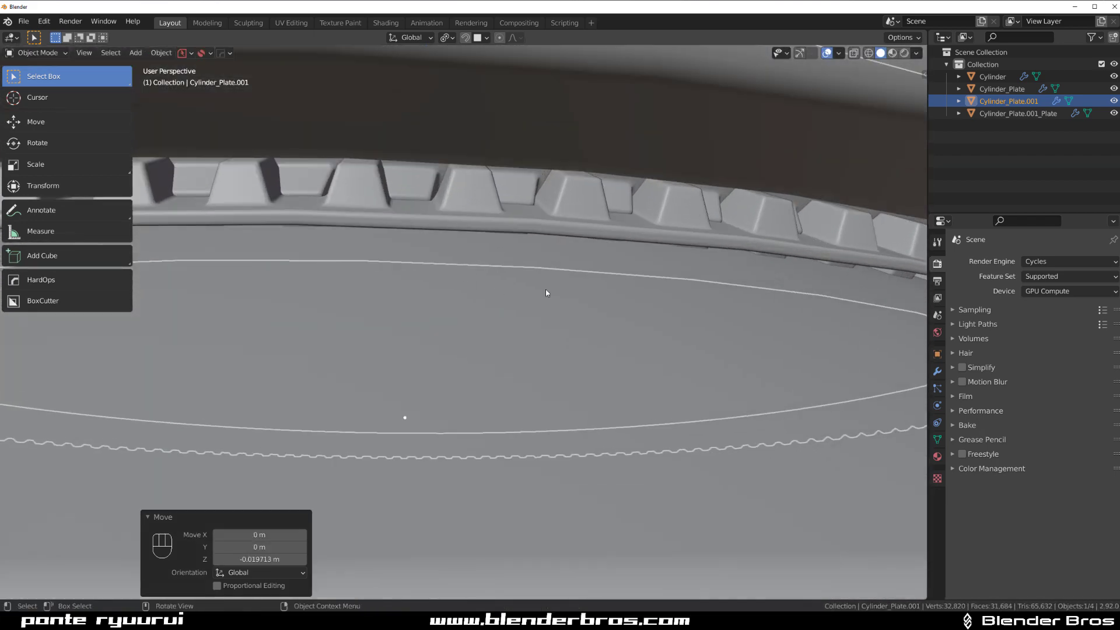
key(r)
key(z)
key(shift)
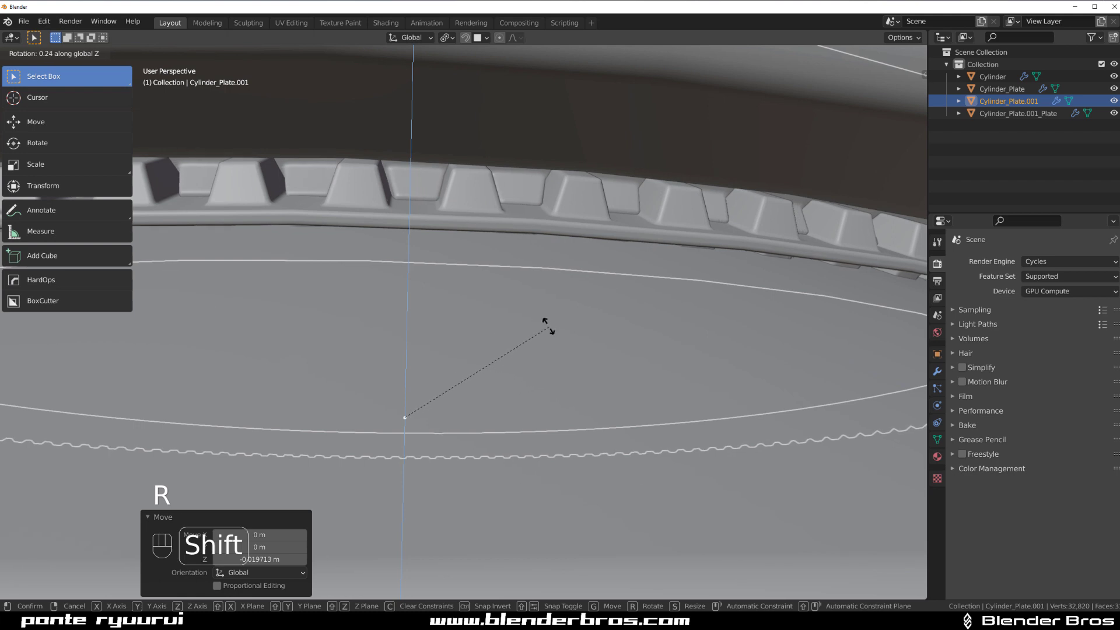
key(s)
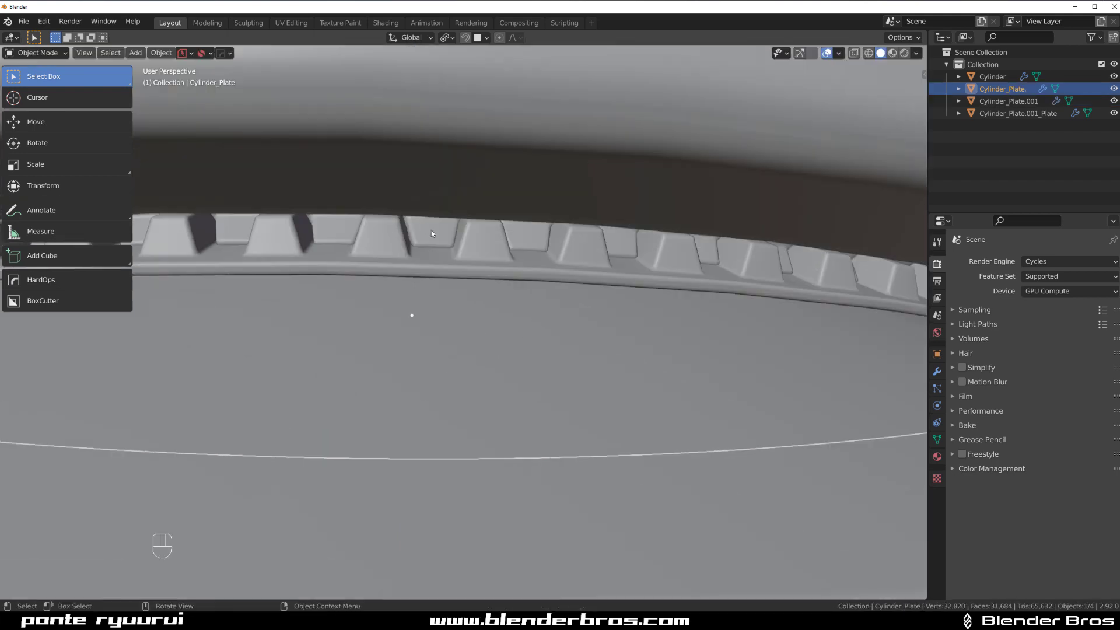
key(s)
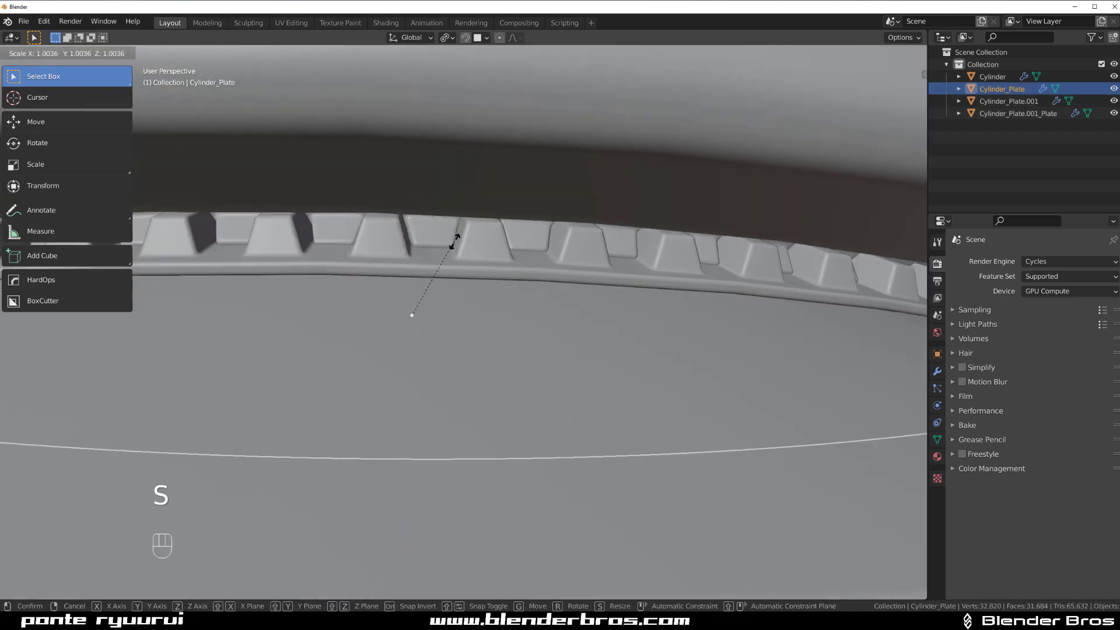
right_click(461, 246)
- Scale the flipped toothed ring up to about 1.022 so its teeth sit further out between the other ring's teeth
click(450, 243)
key(s)
key(shift)
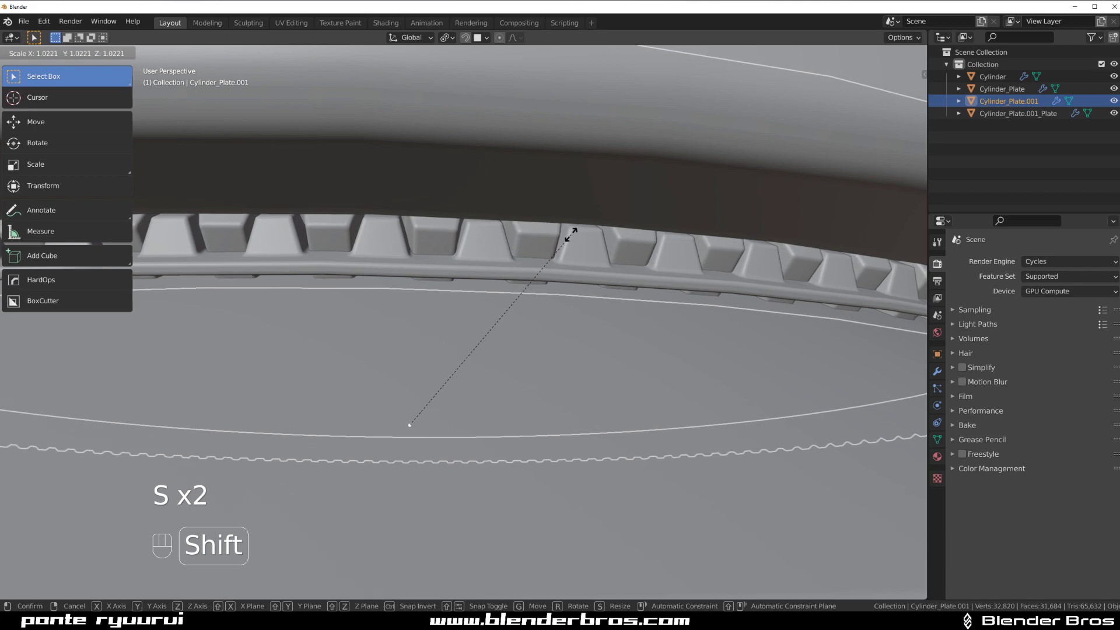
click(569, 240)
scroll(537, 256, down, 1)
click(857, 198)
scroll(517, 312, up, 2)
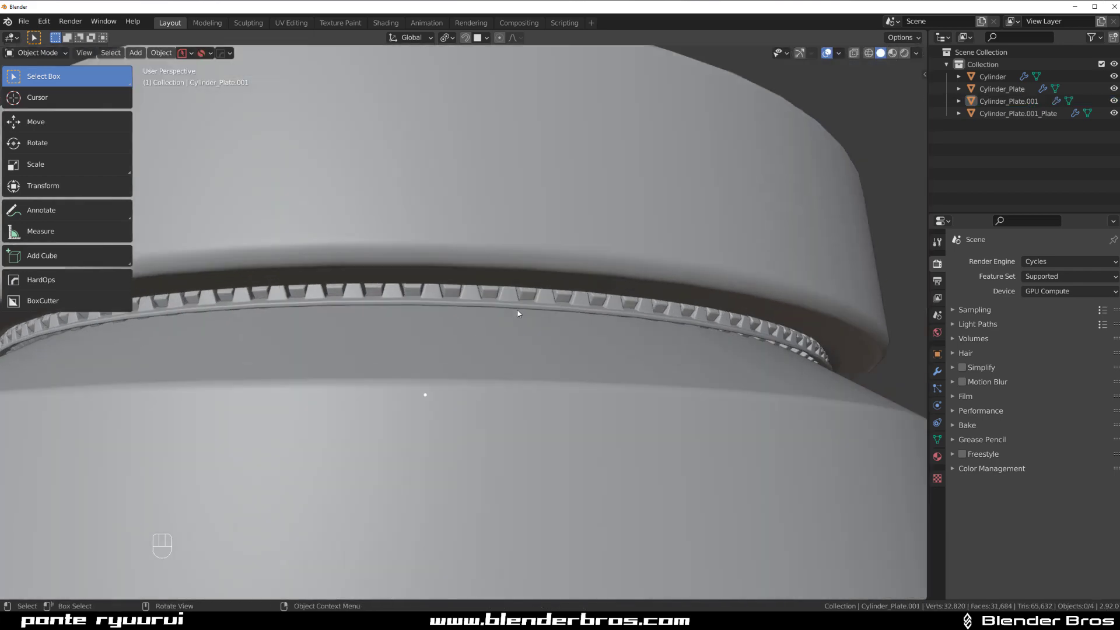
- Scale the lower toothed ring with upward-pointing teeth to 0.990 and deselect it
middle_drag(540, 272, 516, 337)
scroll(477, 285, down, 5)
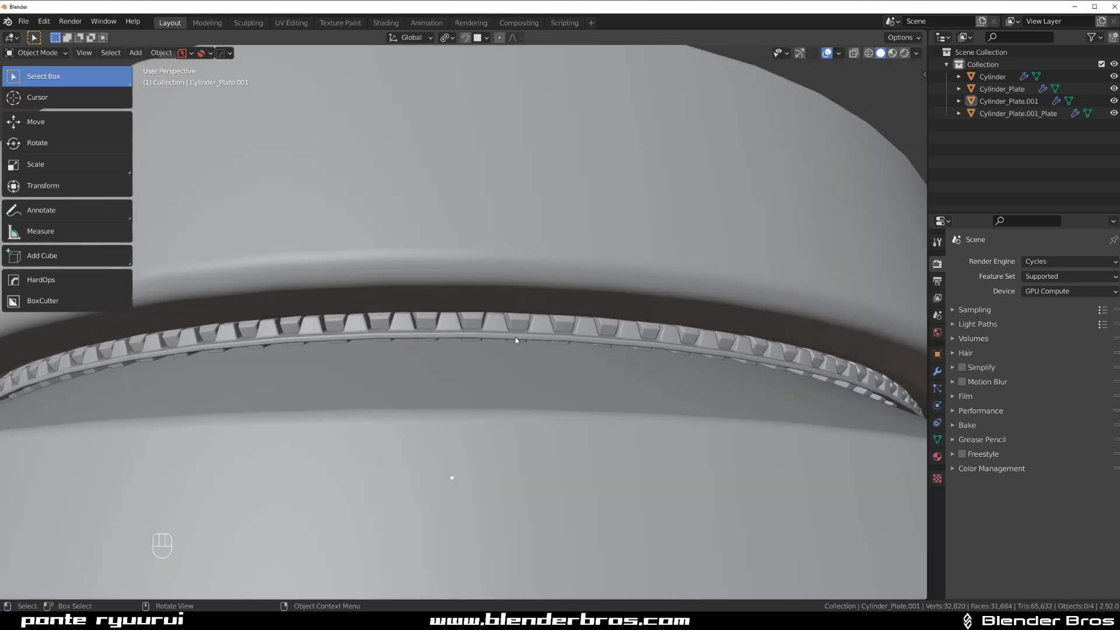
scroll(514, 337, up, 3)
click(510, 336)
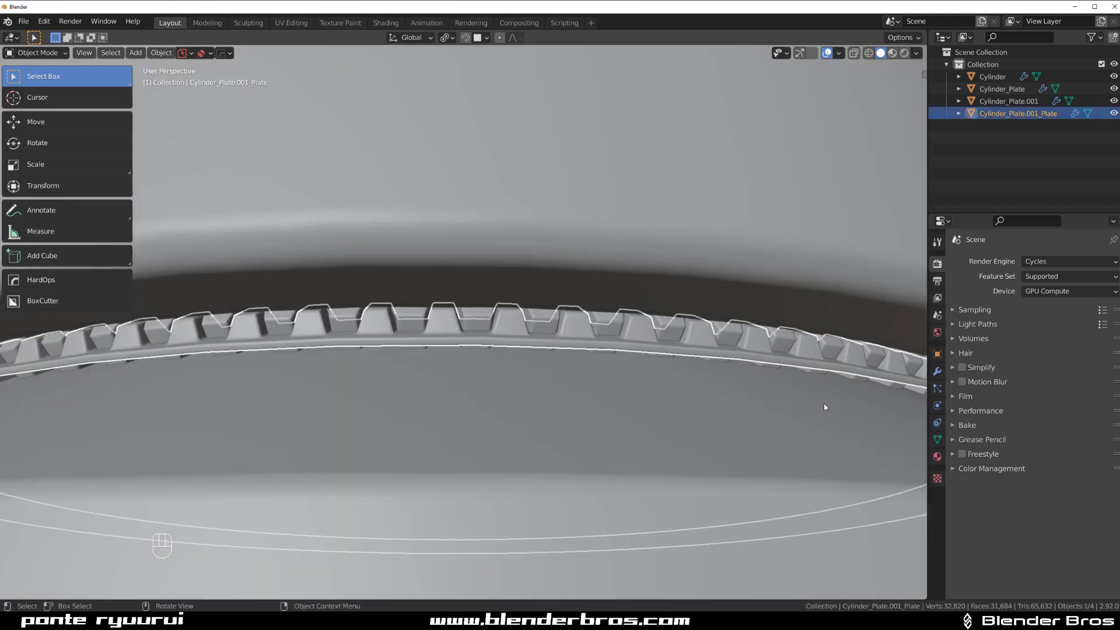
key(s)
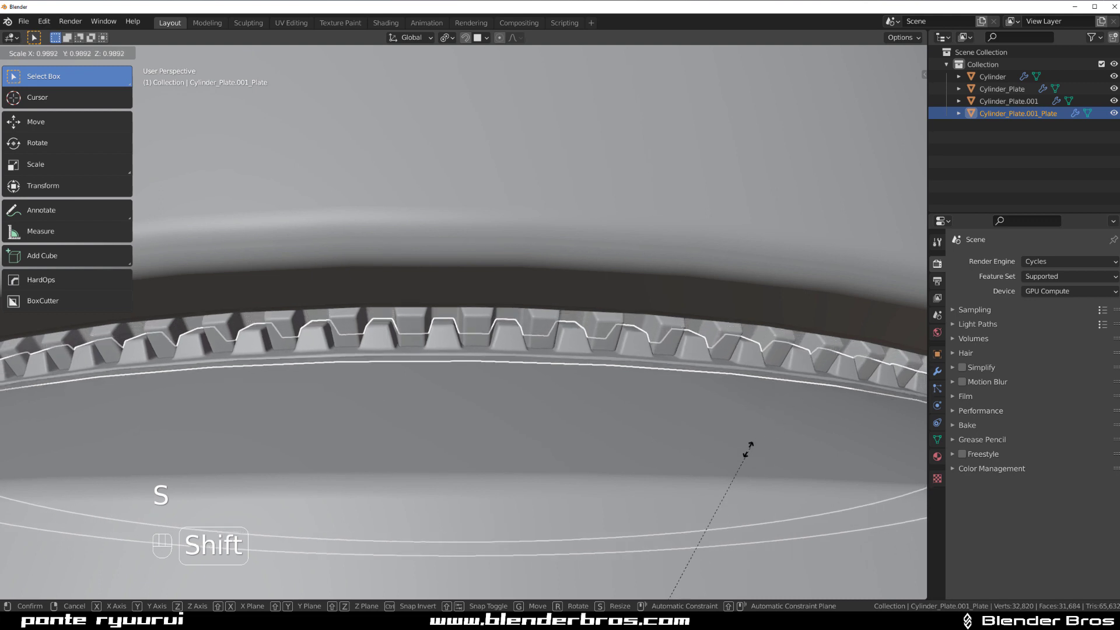
shift+click(757, 448)
scroll(700, 426, down, 4)
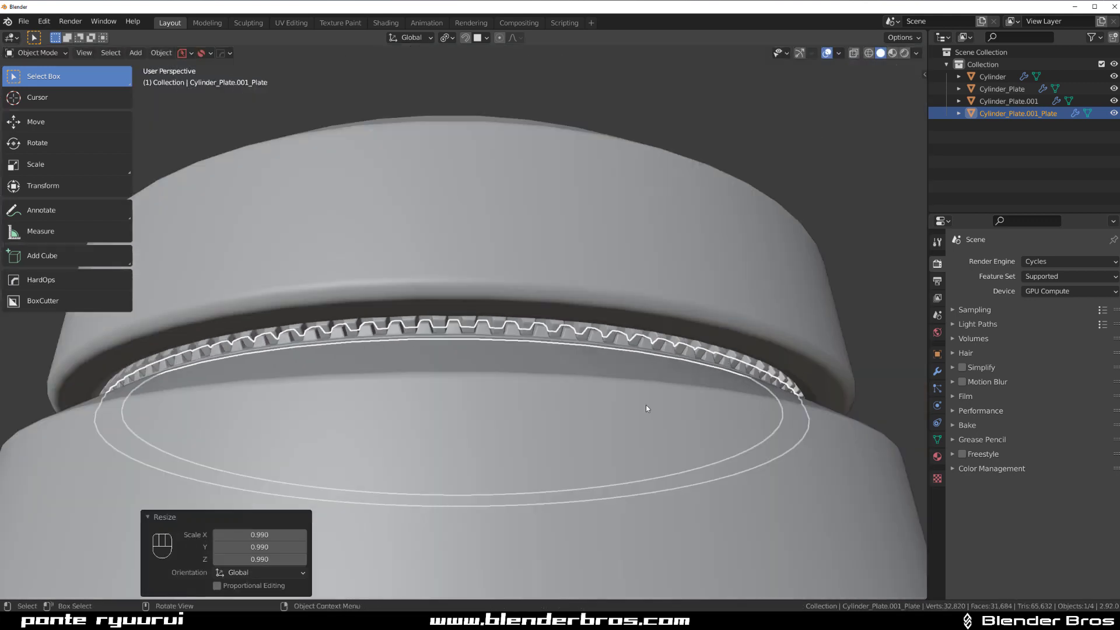
scroll(646, 408, down, 1)
click(803, 247)
- Examine how the interlocking toothed rings sit in the gap between the cap and the cylinder body
scroll(774, 234, down, 3)
middle_drag(458, 323, 452, 296)
scroll(455, 295, up, 5)
shift+middle_drag(539, 315, 438, 300)
scroll(577, 298, down, 7)
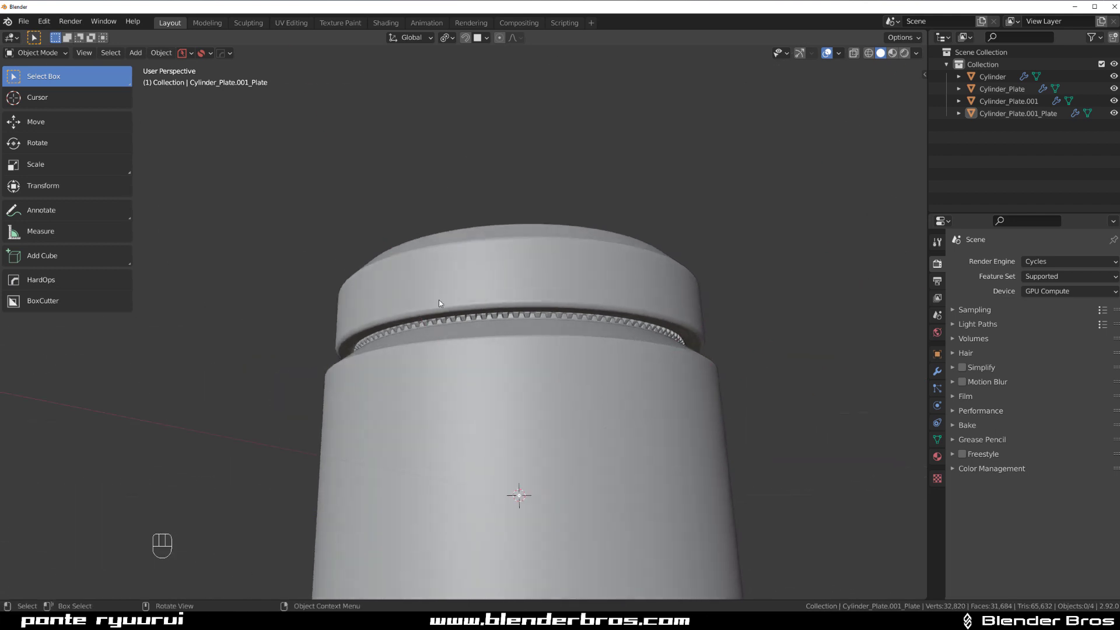
scroll(529, 256, up, 2)
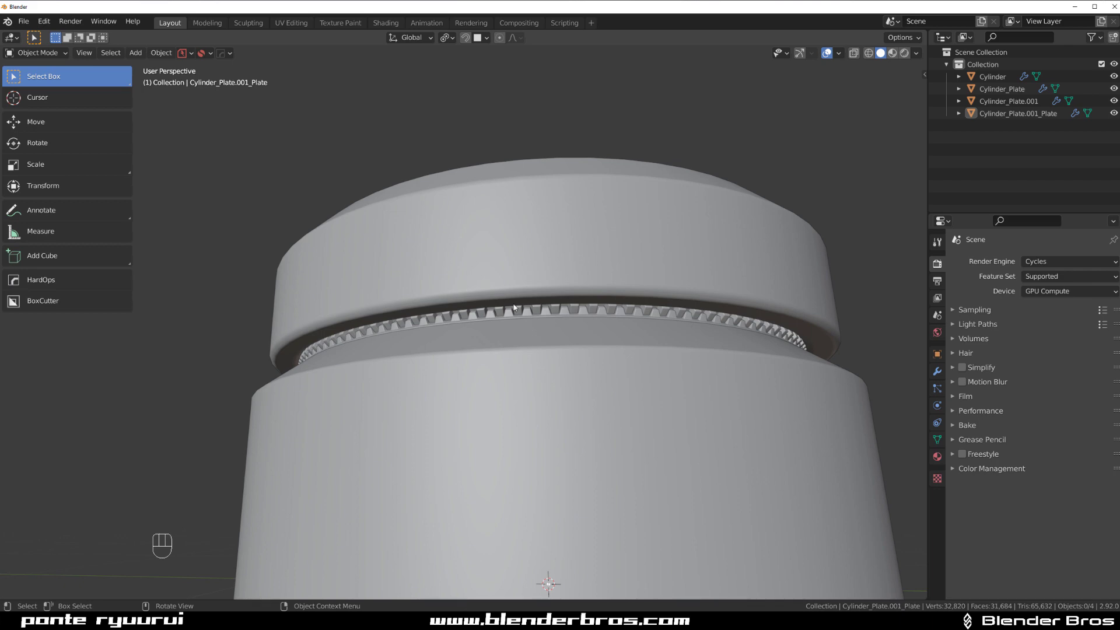
shift+middle_drag(600, 345, 467, 257)
middle_drag(466, 257, 544, 287)
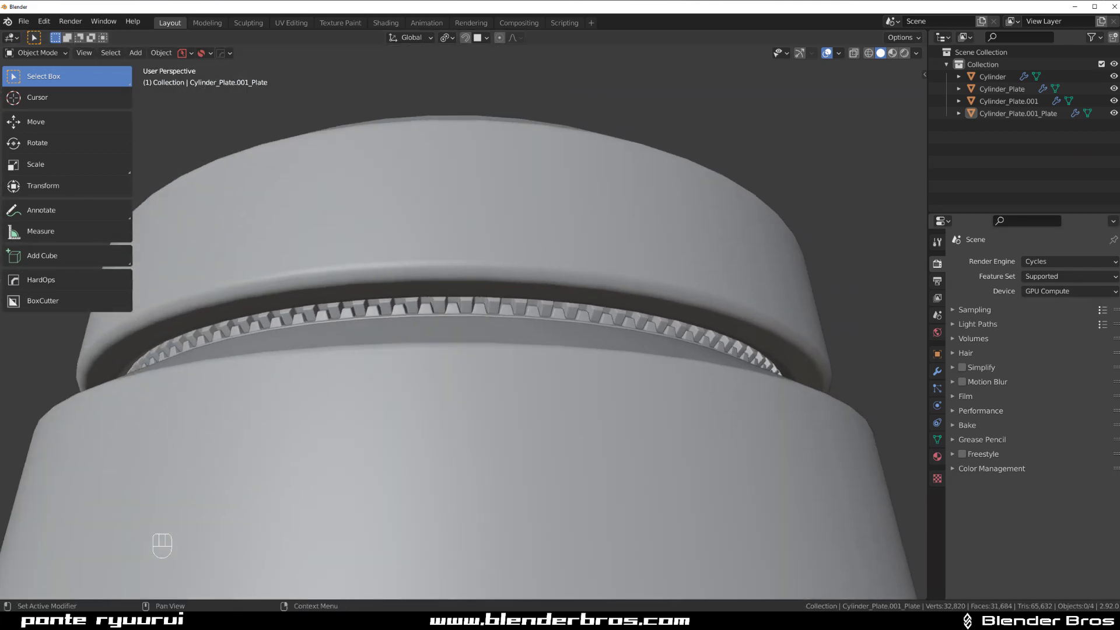